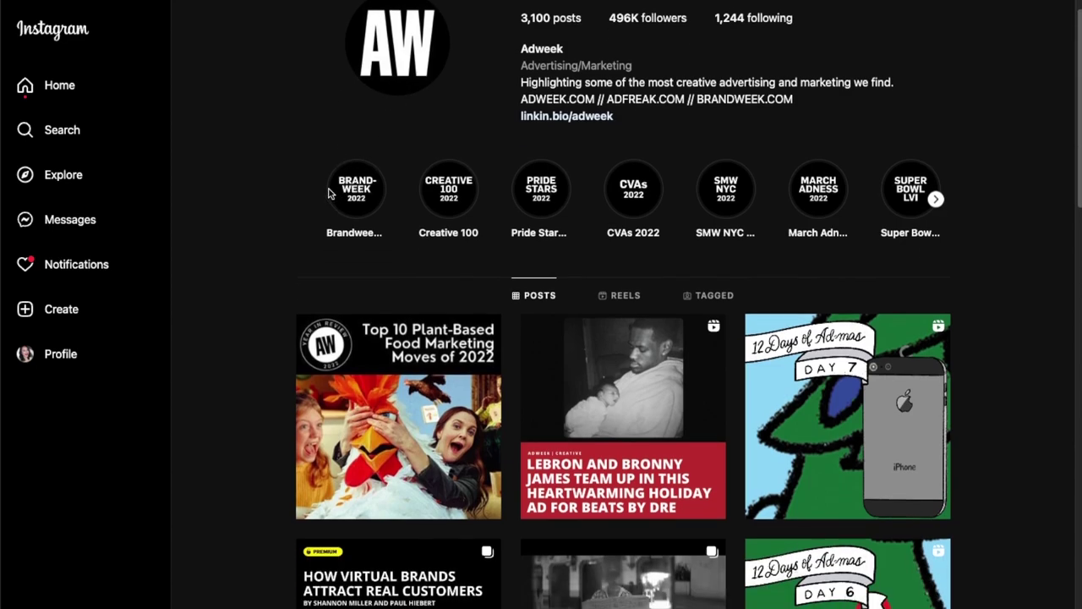
Scroll the Instagram grid and view the Adweek LeBron and Bronny holiday ad post.
scroll(516, 253, "down", 2)
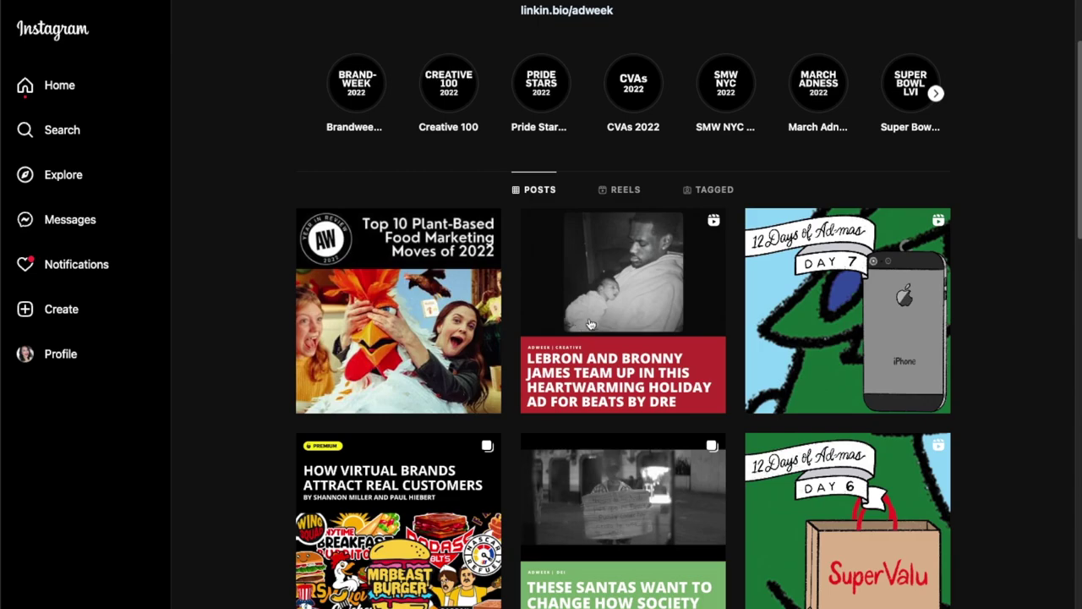
left_click(618, 298)
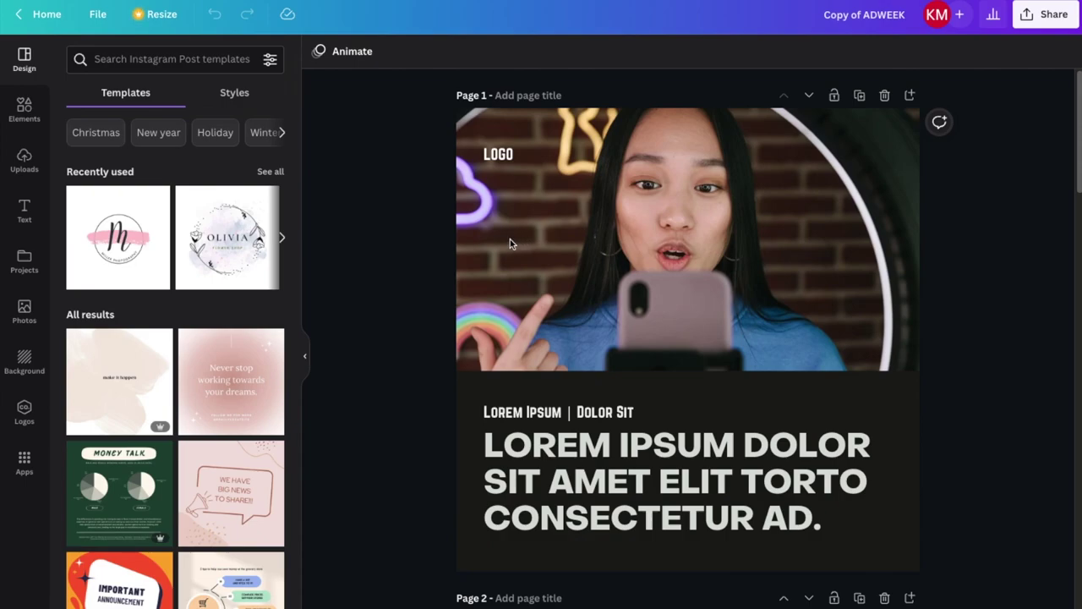
Select the dark text panel under page 1's photo and bring up its fill colours.
left_click(775, 391)
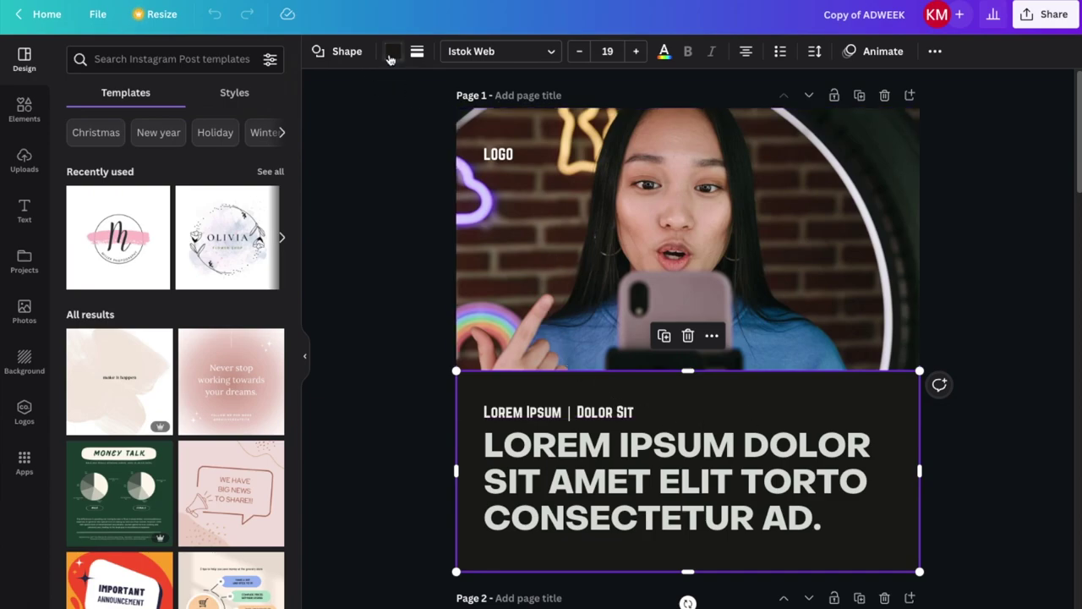
left_click(392, 50)
Try pink-red, red and white fills, then set the panel to dark brown from Photo Colors.
left_click(118, 199)
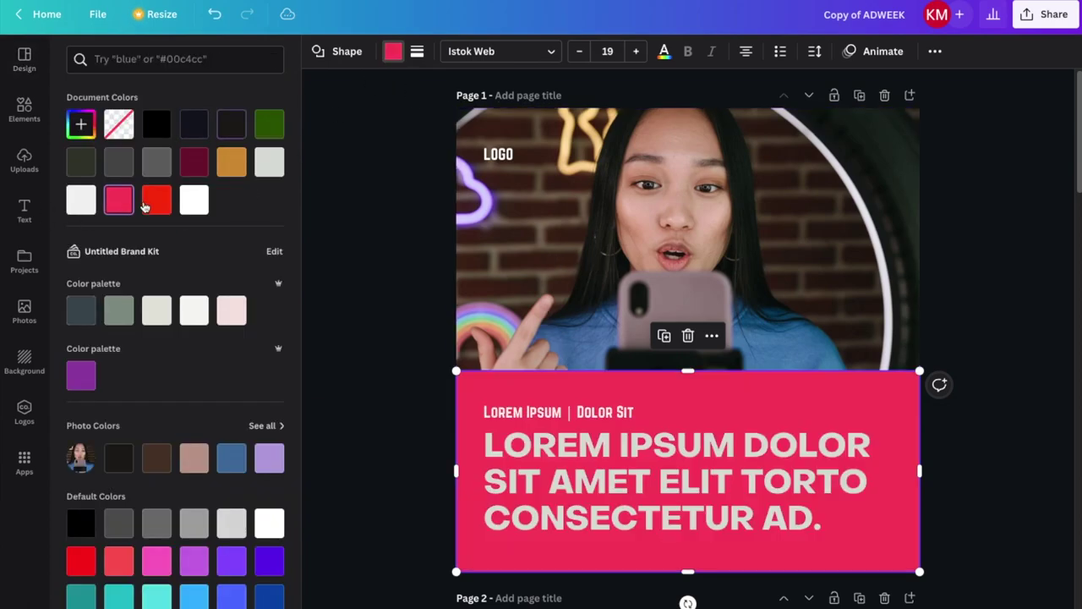
left_click(157, 200)
left_click(188, 205)
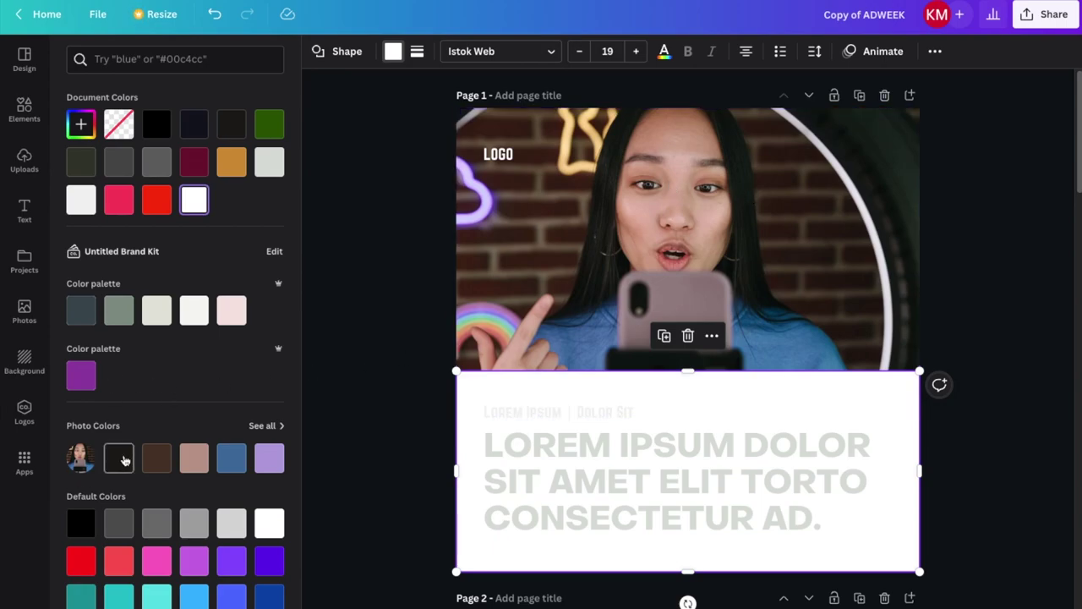
left_click(119, 458)
left_click(156, 457)
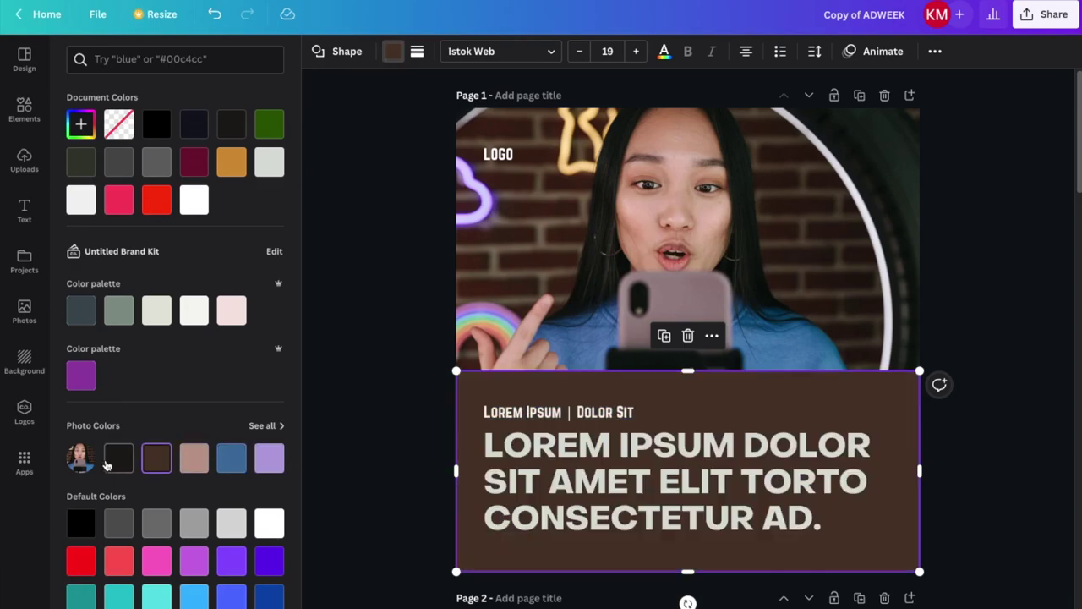
left_click(744, 507)
left_click(372, 50)
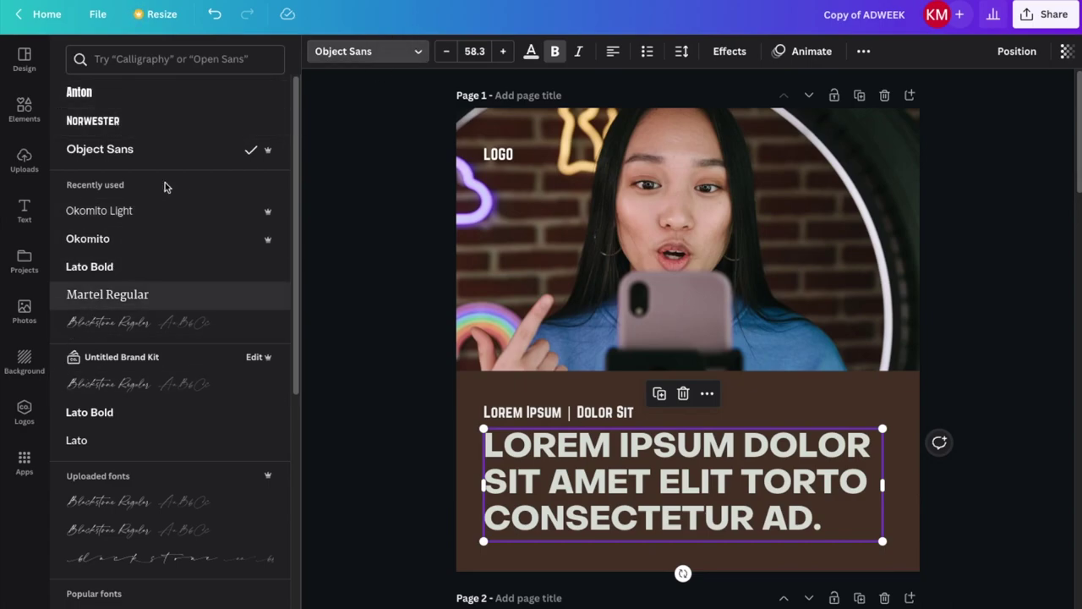
left_click(643, 516)
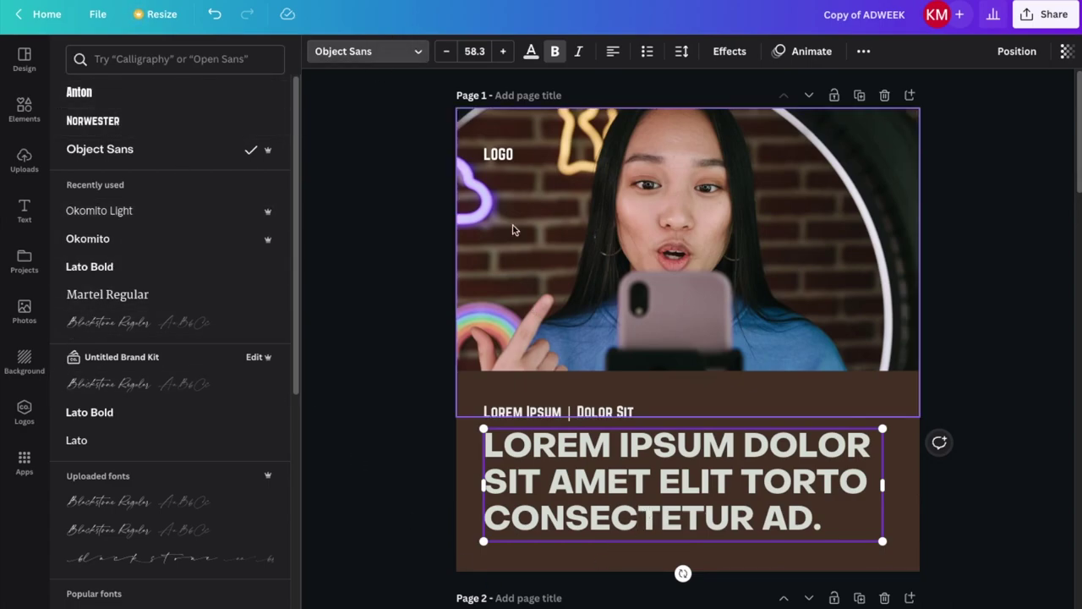
left_click(499, 154)
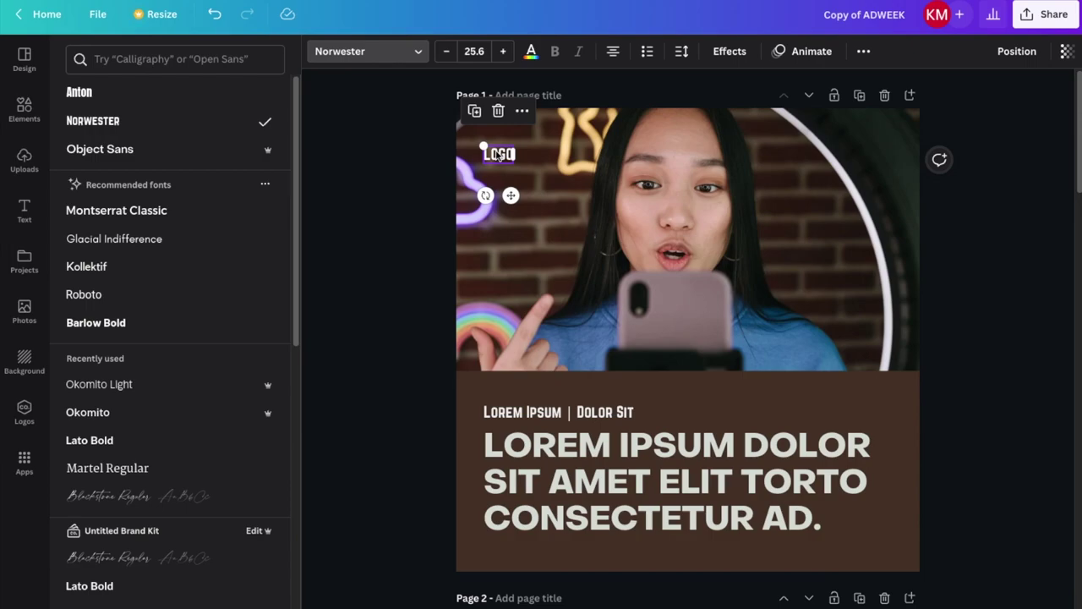
double_click(493, 157)
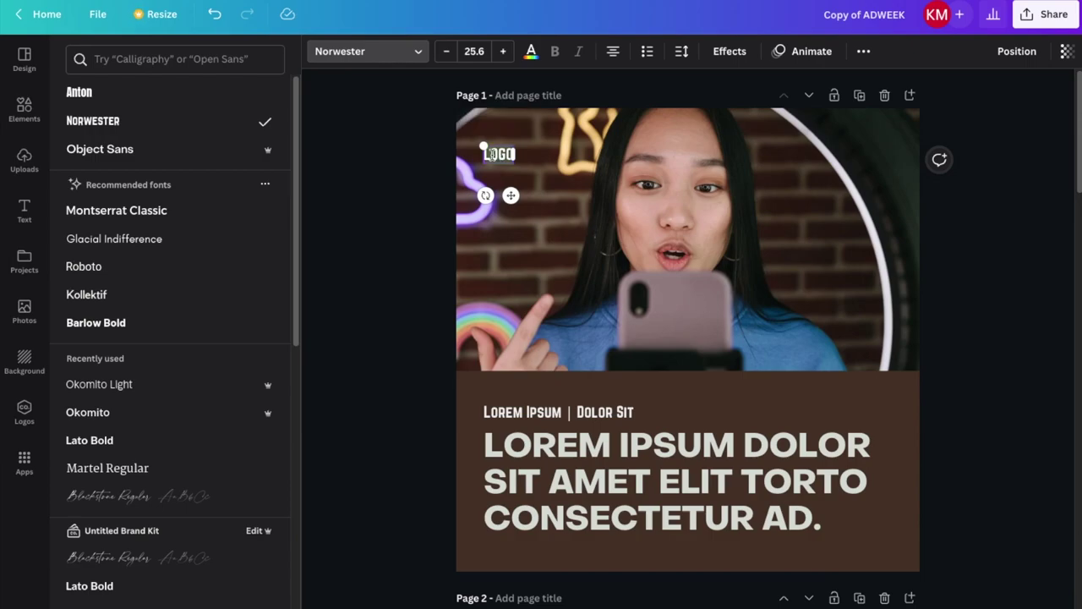
type("E")
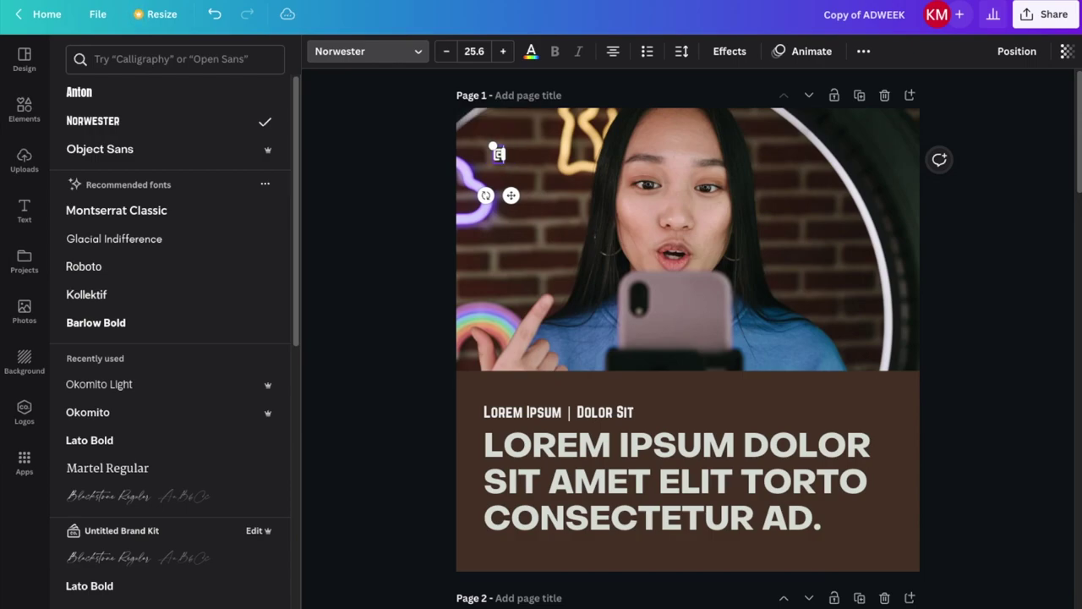
type("INSTAGRAM NAME")
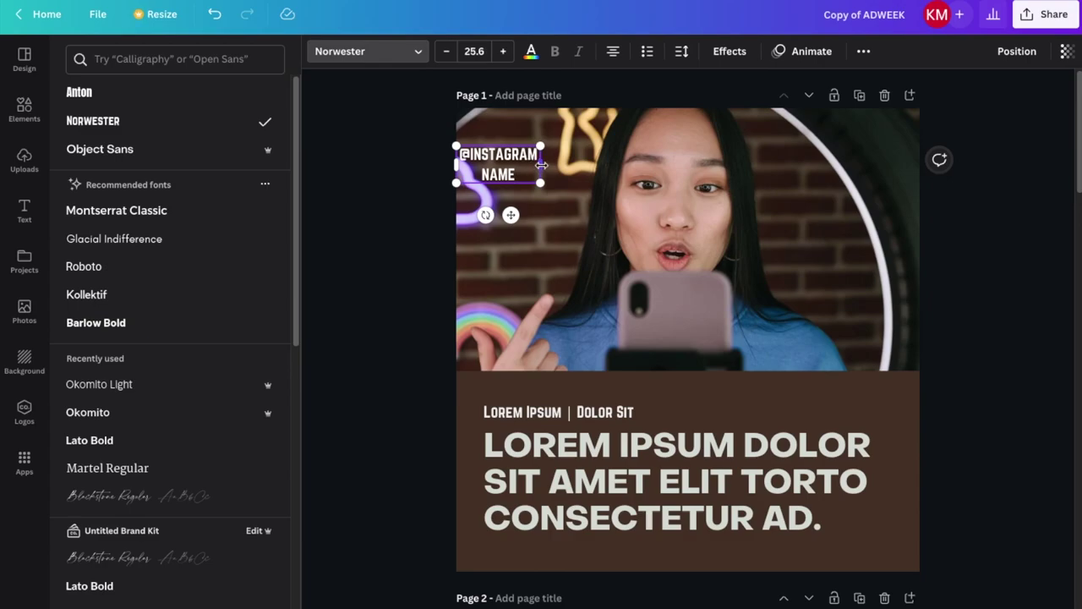
left_click_drag(541, 165, 585, 165)
left_click(512, 156)
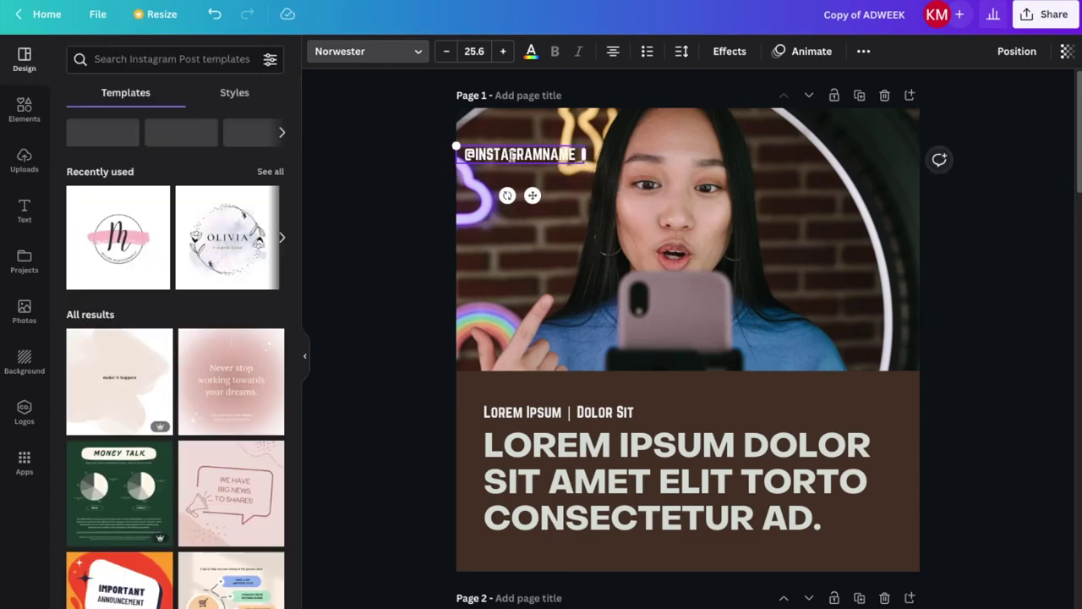
left_click_drag(512, 157, 518, 148)
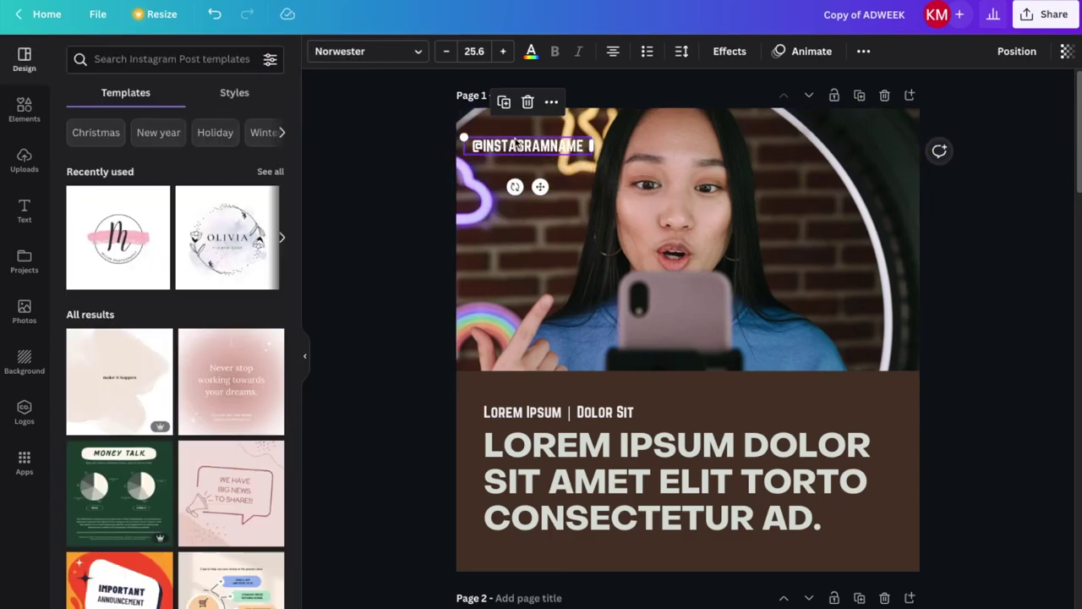
scroll(833, 237, "down", 1)
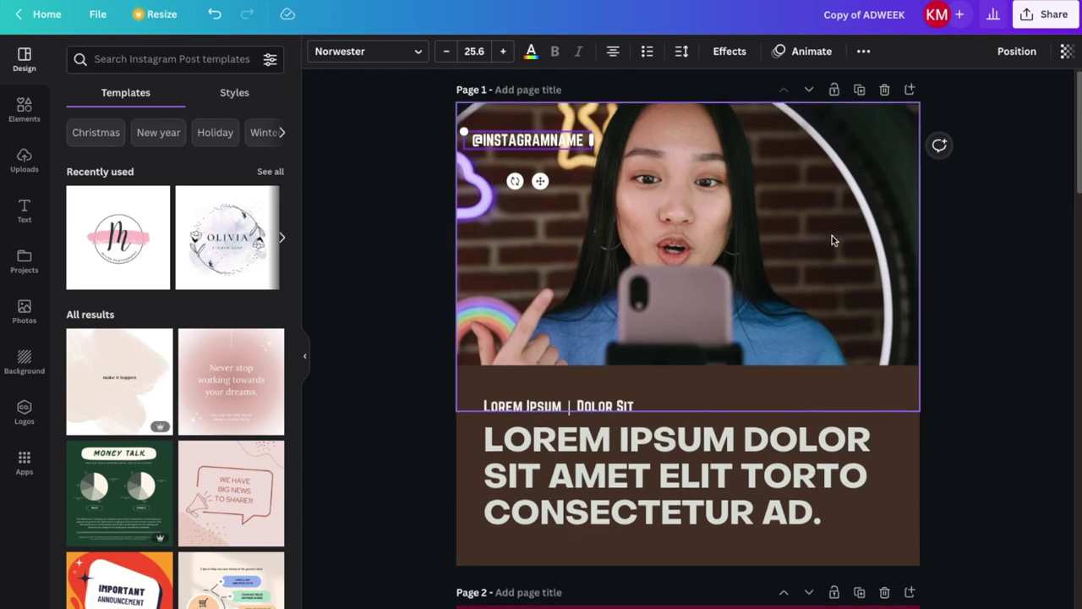
scroll(833, 237, "down", 3)
scroll(833, 235, "up", 3)
Drag the orange fire video from Elements into page 1's top photo frame.
left_click(832, 234)
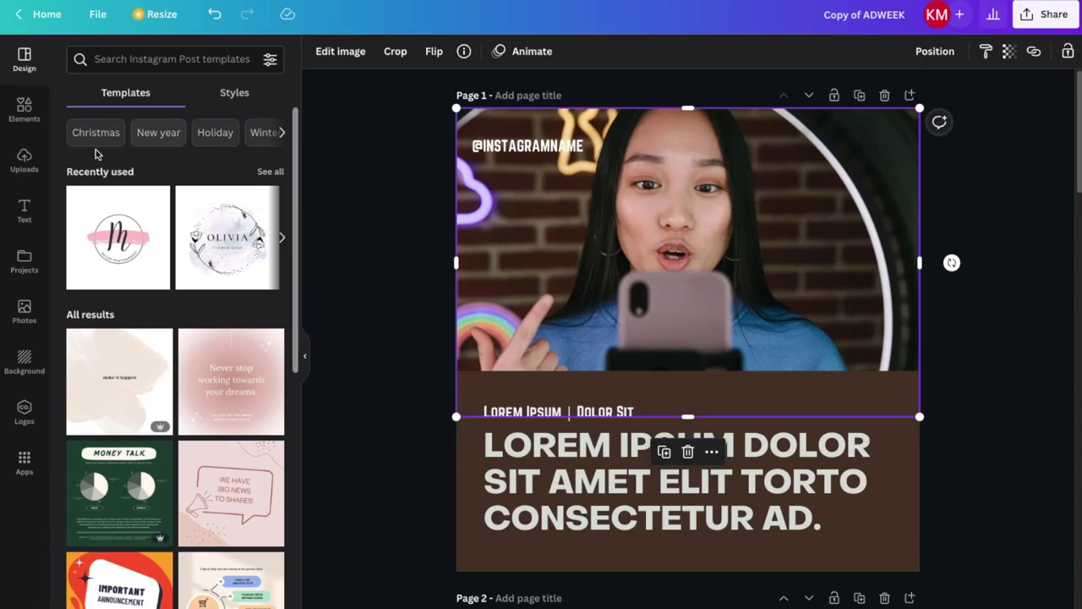
left_click(24, 110)
left_click_drag(245, 438, 507, 262)
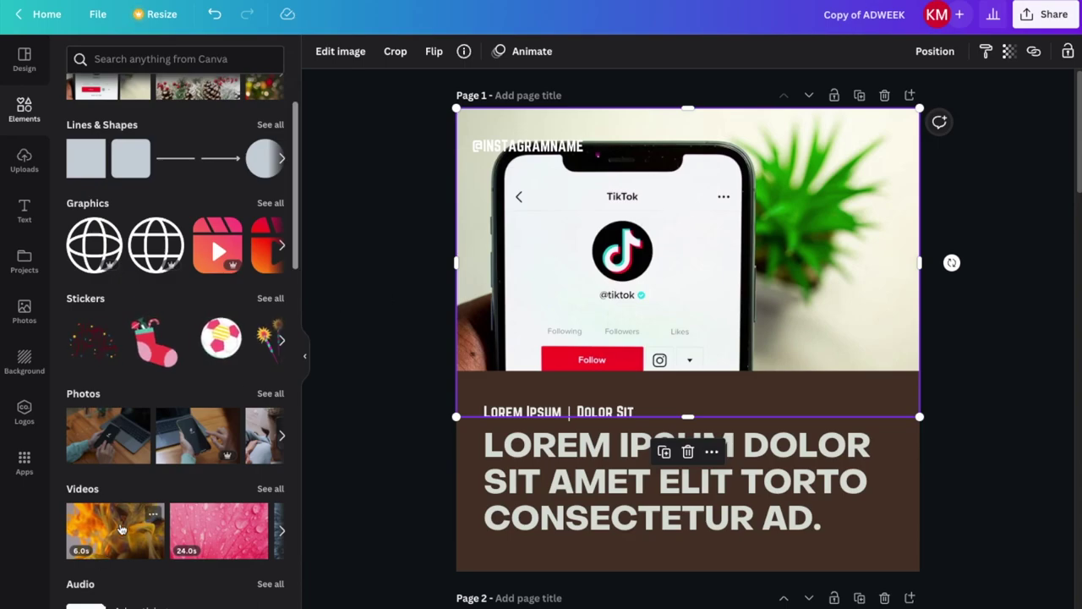
left_click_drag(115, 530, 649, 173)
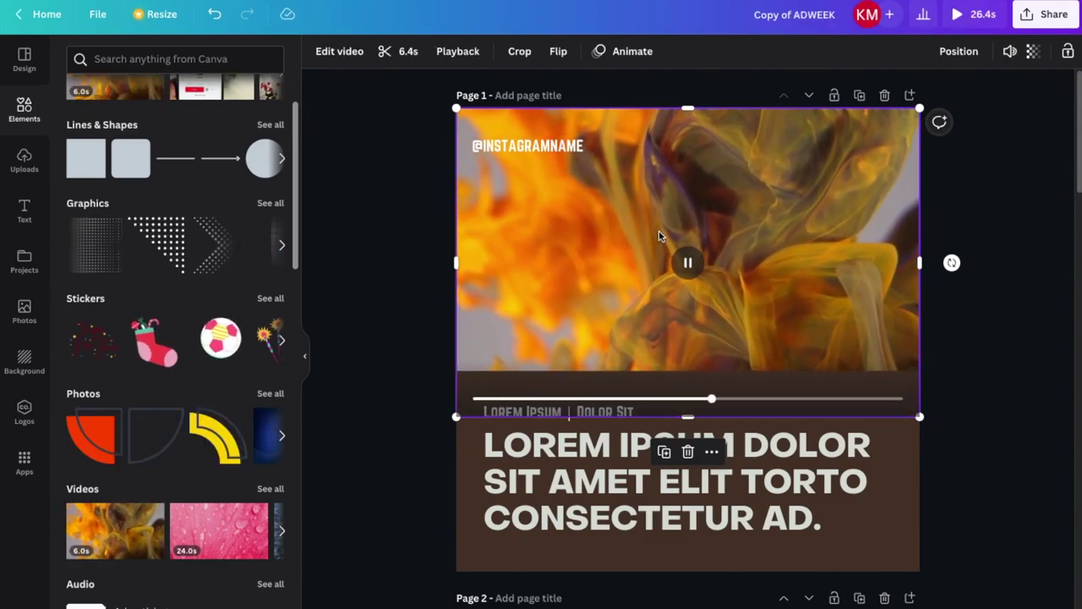
Bring up the Download settings and check the file-type list, with MP4 Video for five pages.
left_click(1048, 218)
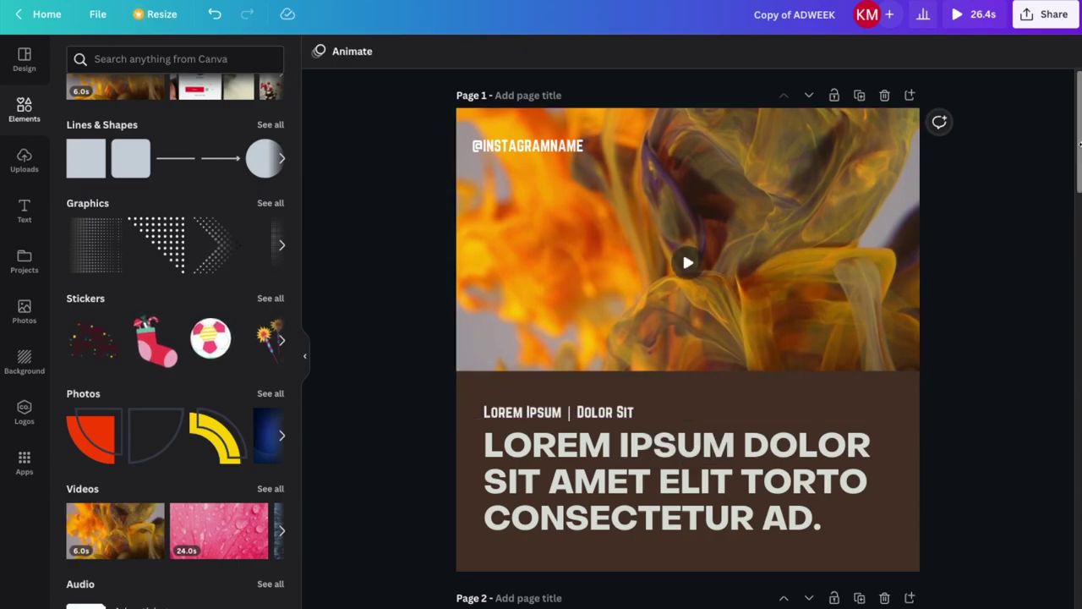
mouse_move(876, 201)
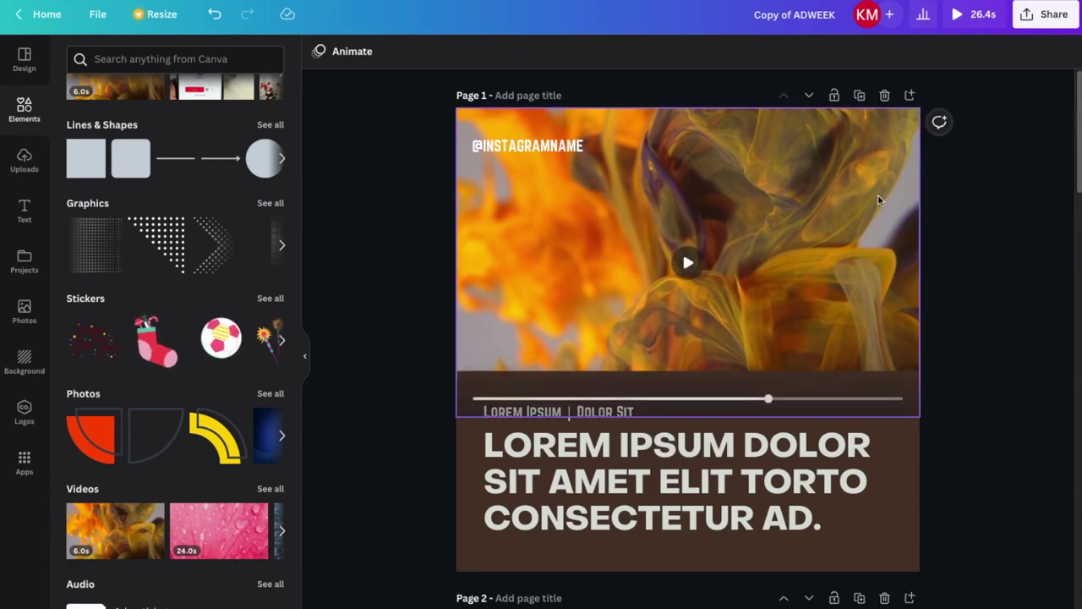
left_click(1044, 14)
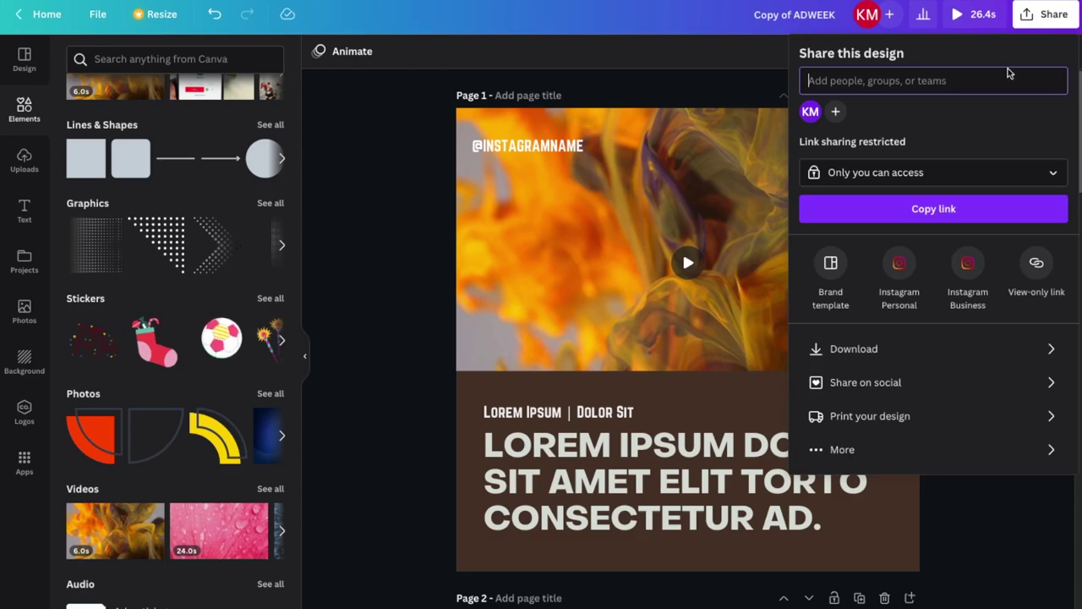
left_click(875, 349)
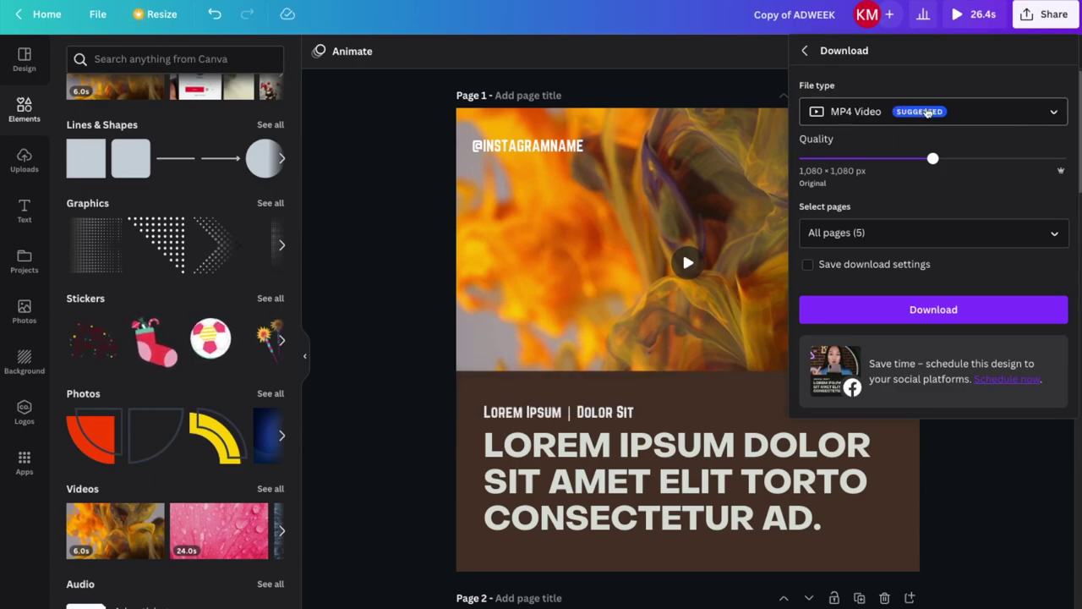
left_click(1011, 116)
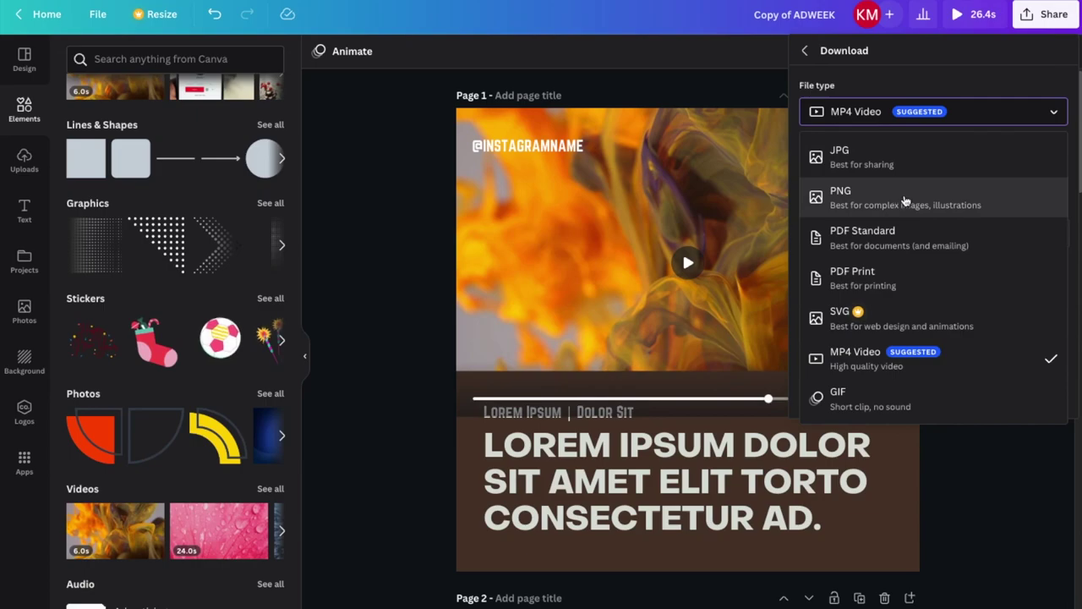
left_click(841, 194)
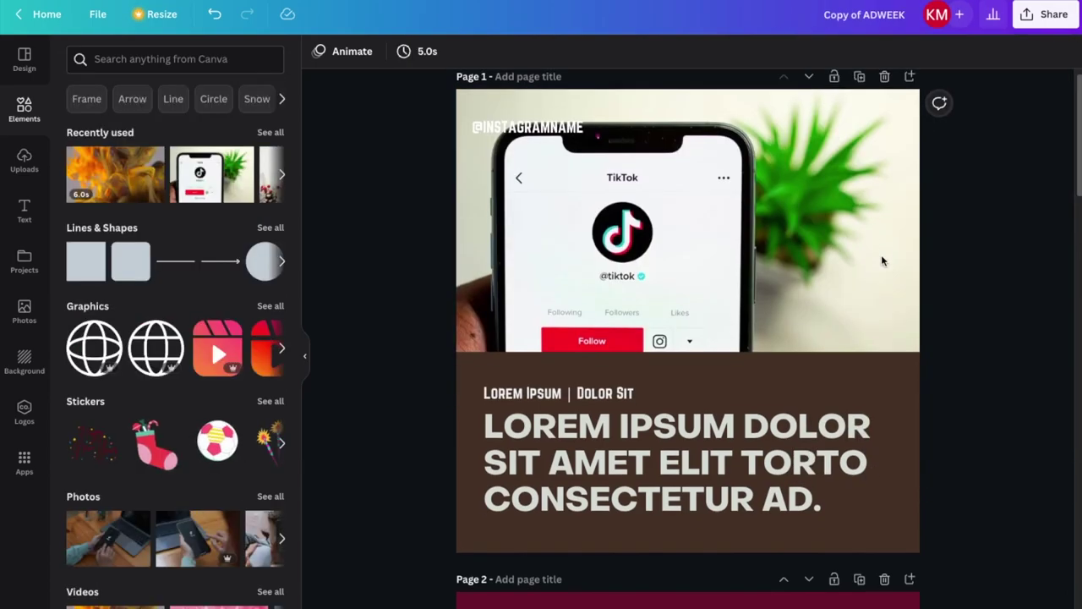
scroll(882, 261, "down", 1)
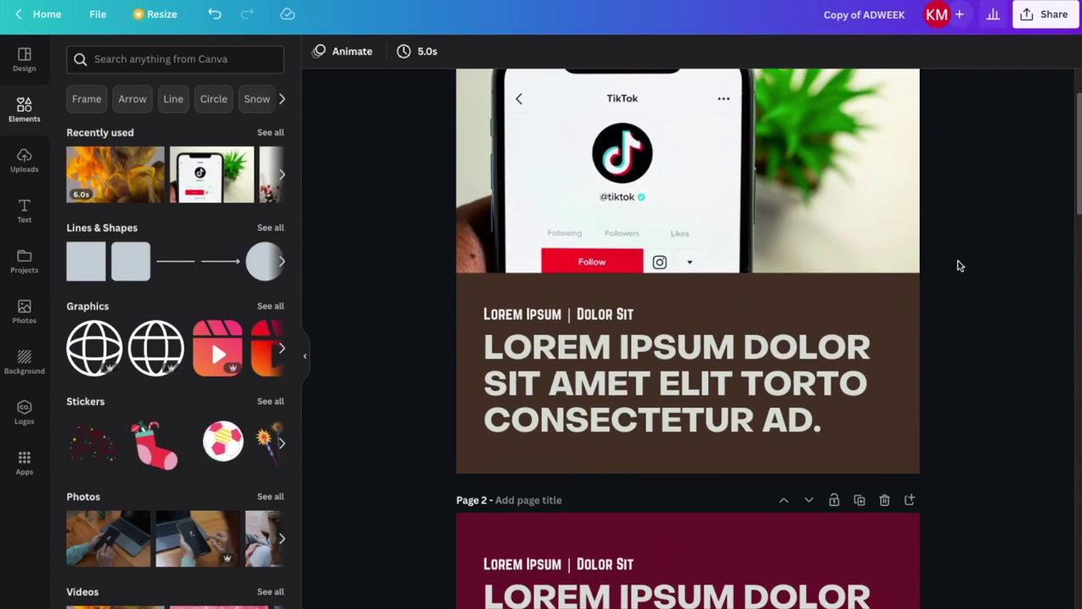
Scroll to Page 2, select its LOGO text, then deselect it.
scroll(971, 252, "down", 1)
scroll(966, 240, "down", 2)
scroll(962, 235, "down", 3)
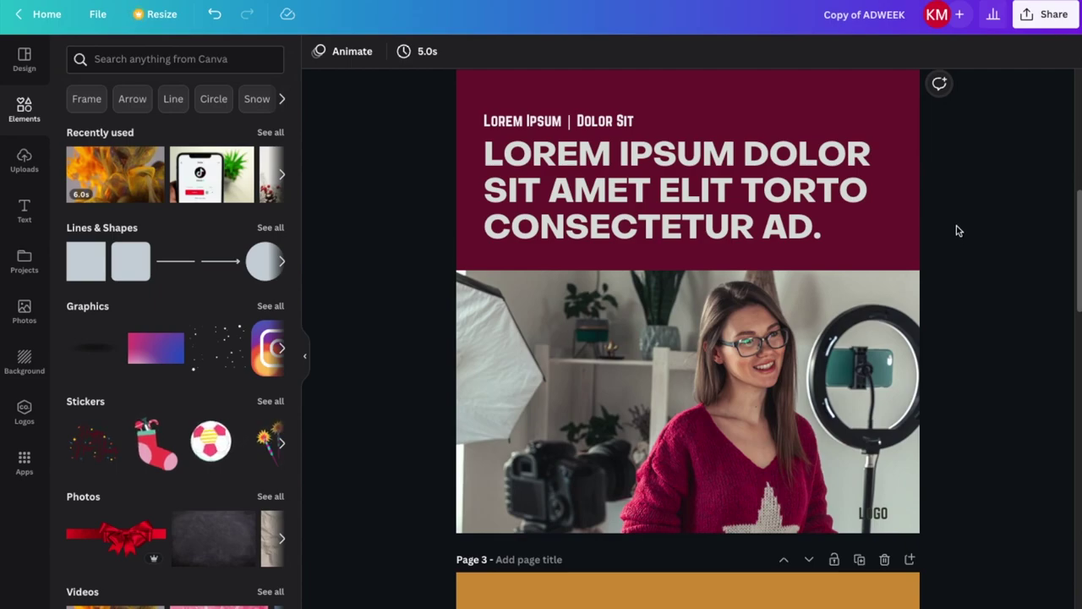
scroll(953, 227, "up", 2)
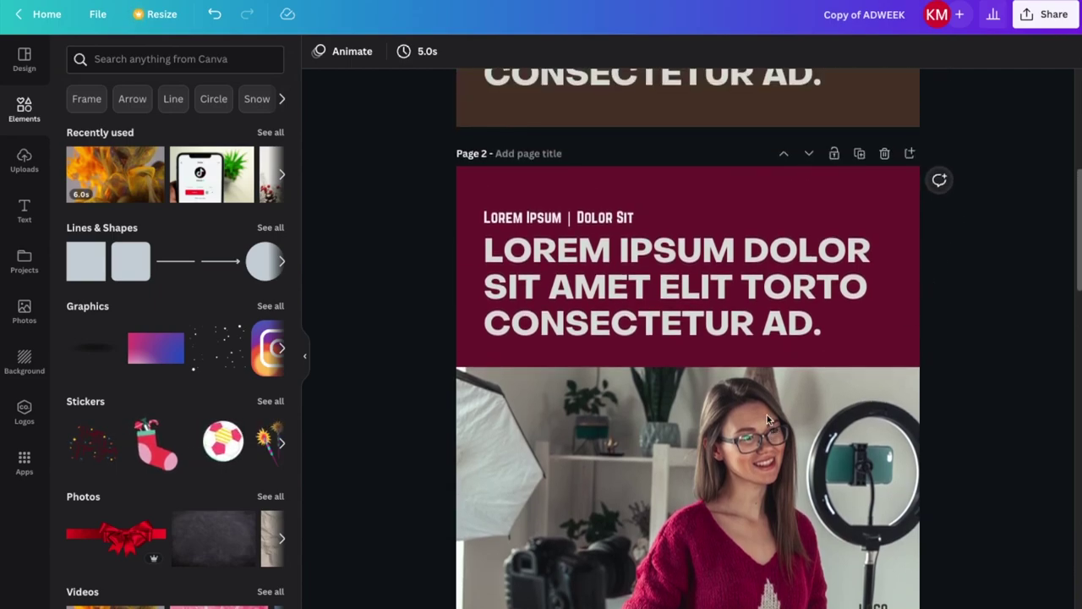
scroll(720, 296, "down", 1)
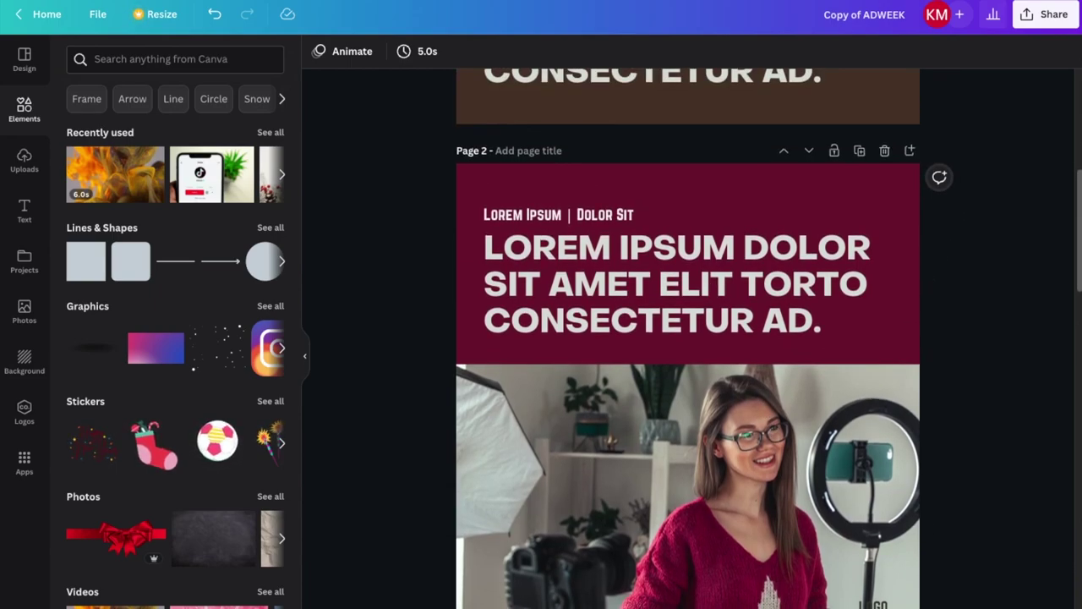
left_click(864, 603)
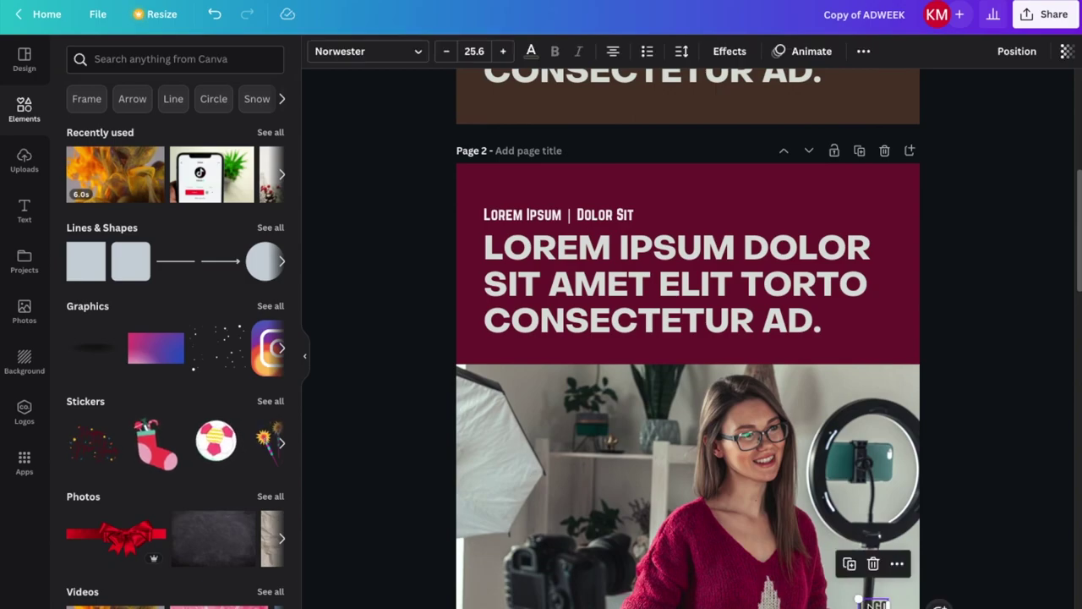
left_click(970, 523)
Scroll down past Page 3 to bring Page 4's green striped layout into view.
scroll(970, 518, "down", 1)
scroll(970, 518, "down", 2)
scroll(972, 507, "down", 1)
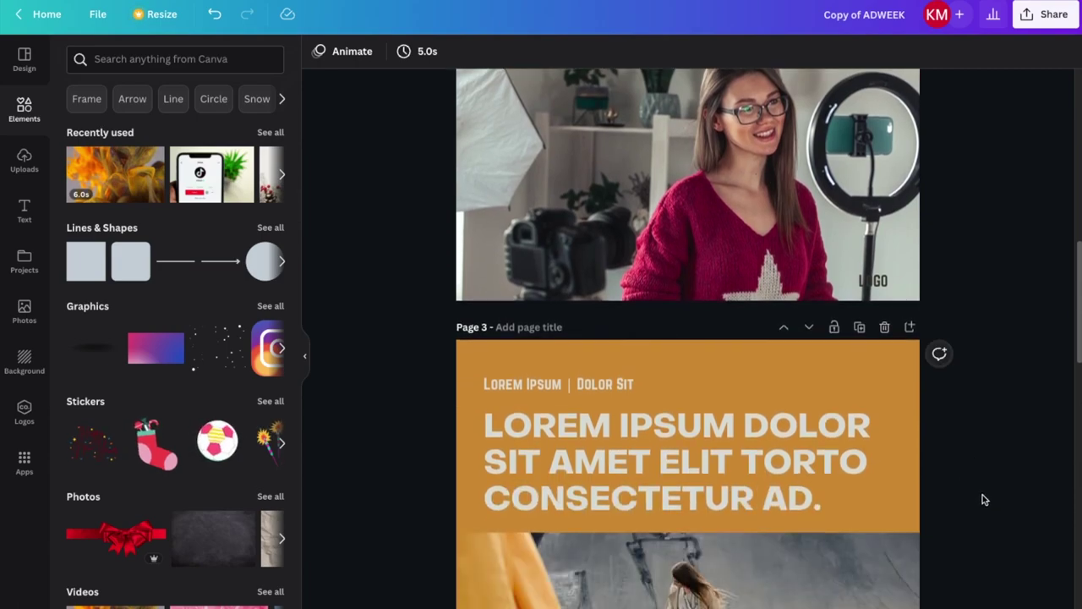
scroll(978, 490, "down", 1)
scroll(983, 488, "down", 1)
scroll(1000, 466, "down", 2)
scroll(1019, 430, "down", 2)
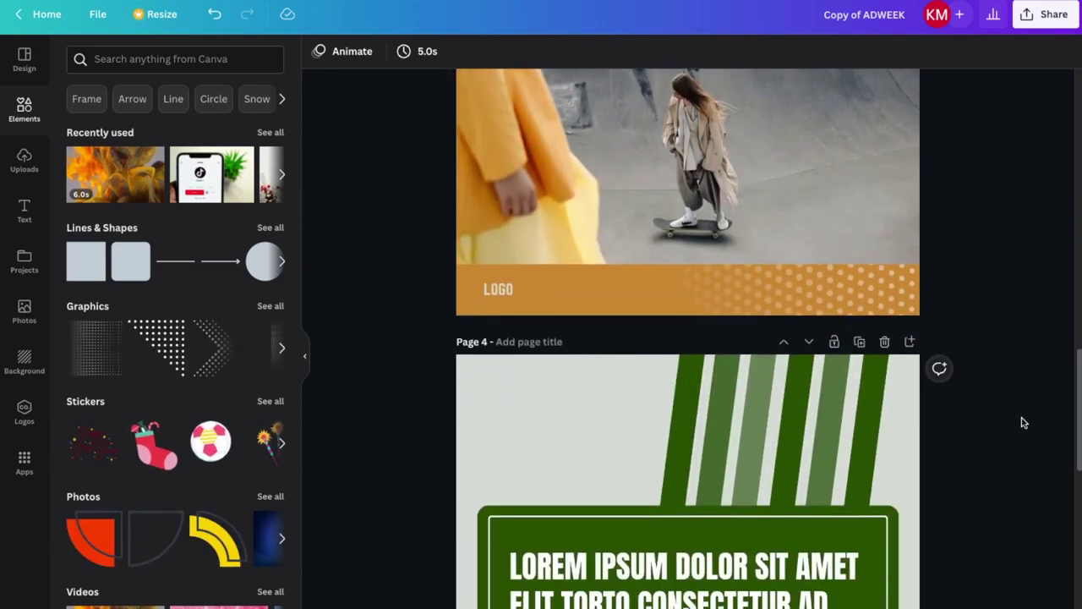
scroll(1002, 371, "down", 1)
scroll(992, 372, "down", 4)
scroll(995, 364, "up", 2)
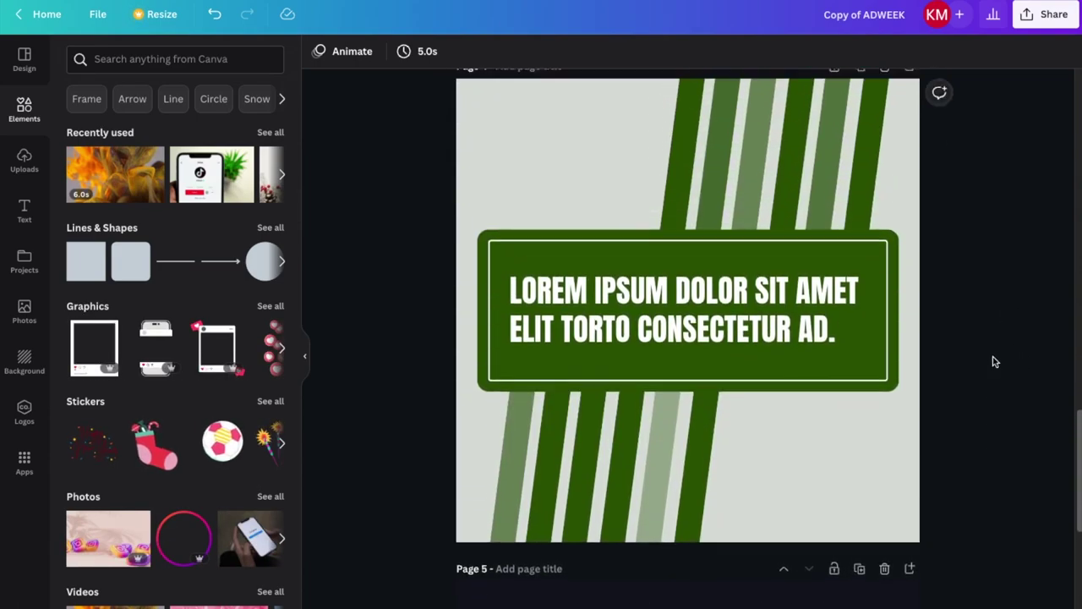
scroll(761, 249, "up", 1)
scroll(701, 302, "down", 1)
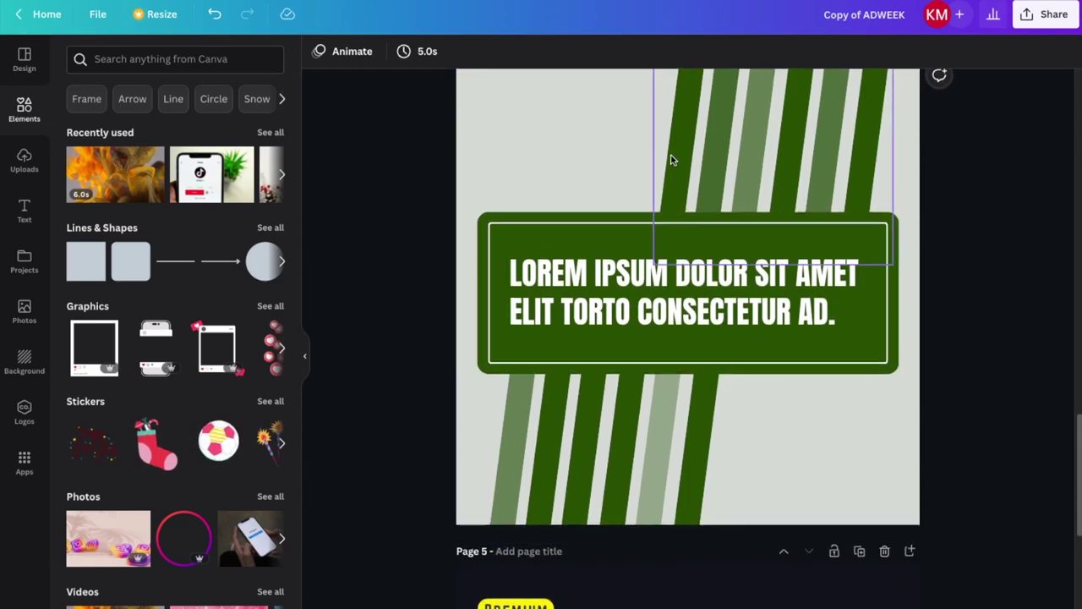
scroll(716, 203, "up", 1)
Set one Page 4 stripe to dark slate and the neighbouring stripe to brand-kit grey.
left_click(699, 198)
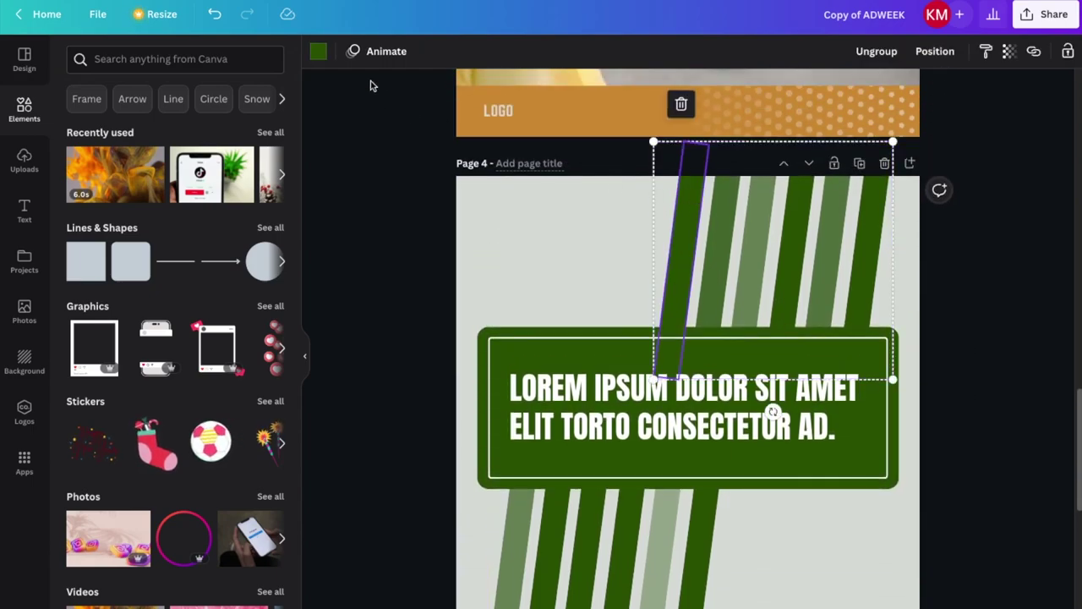
left_click(318, 51)
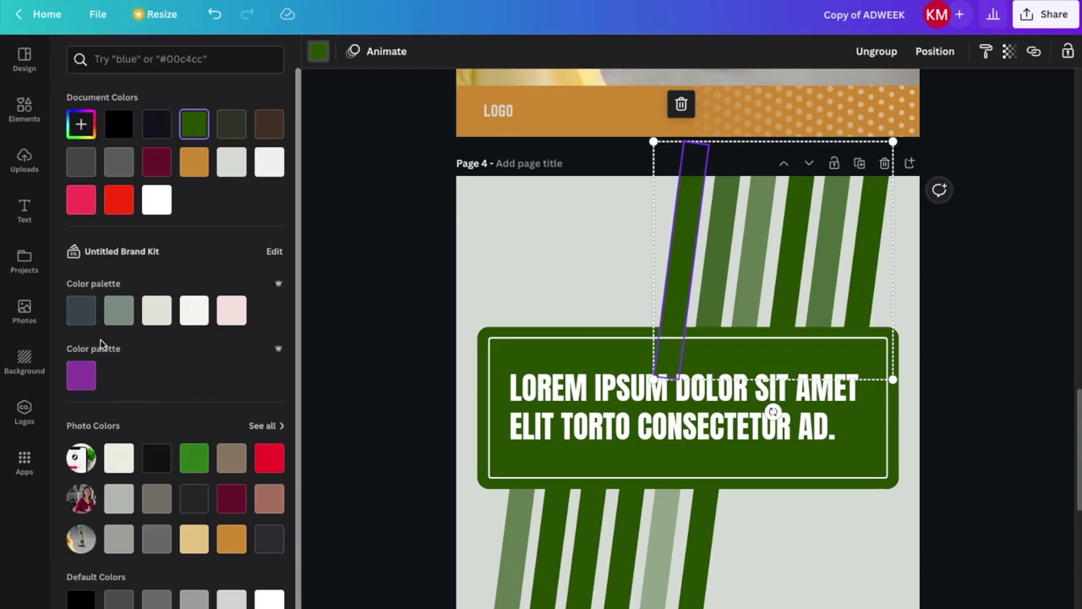
left_click(80, 310)
left_click(725, 229)
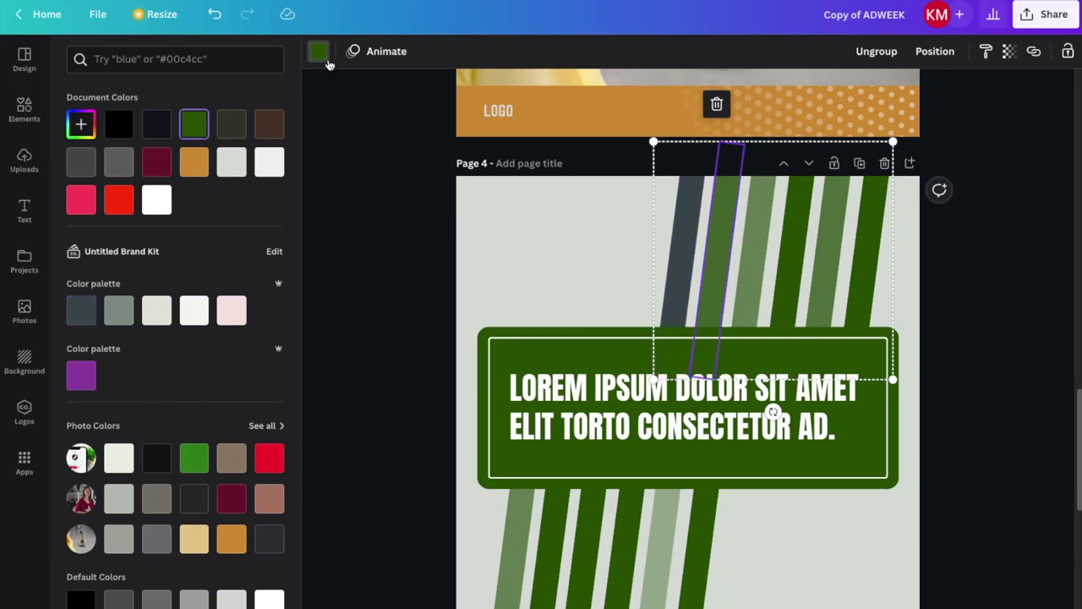
left_click(326, 61)
left_click(318, 51)
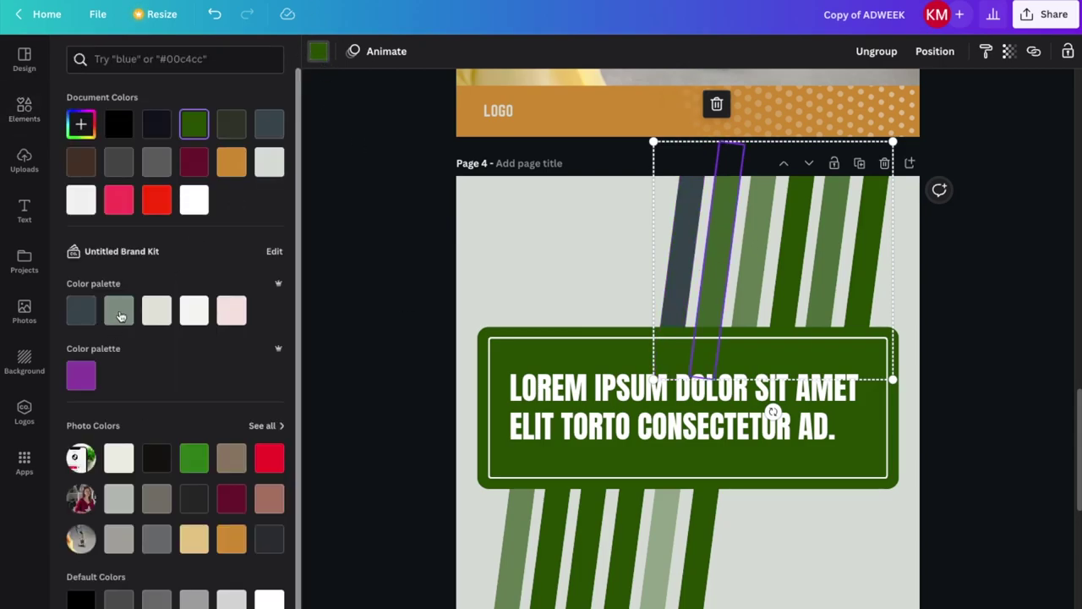
left_click(116, 310)
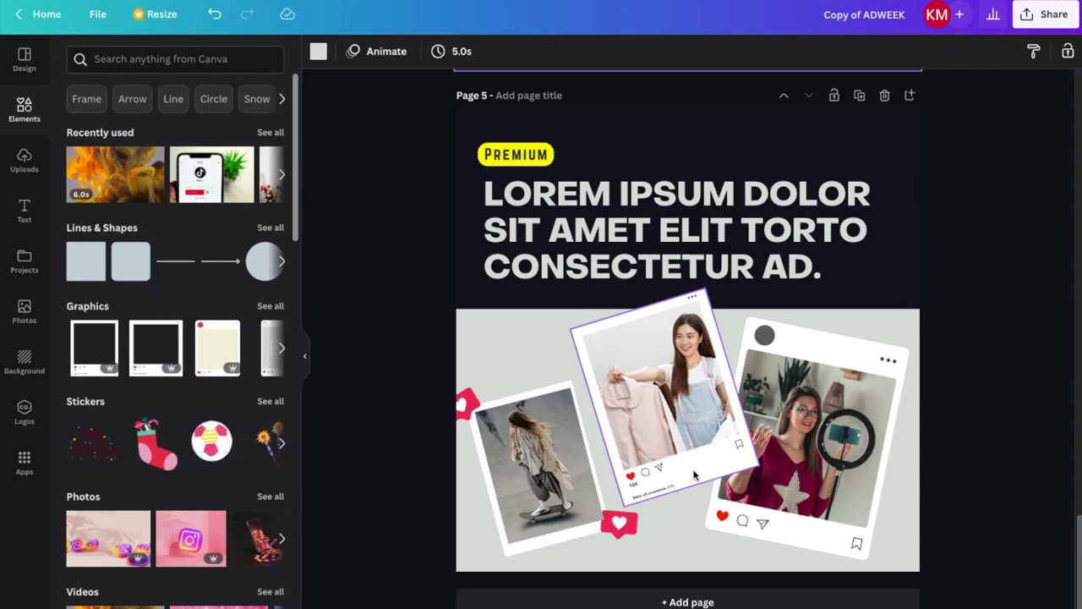
Try the pink photo in the middle card, undo it, then drop in the fire video.
left_click_drag(695, 476, 580, 472)
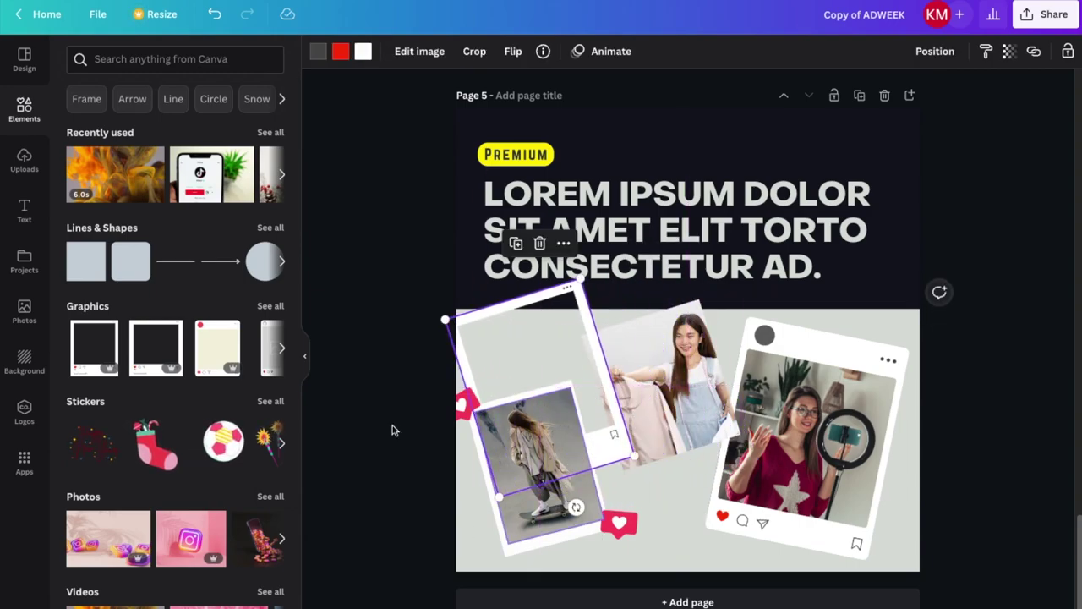
left_click_drag(108, 538, 542, 461)
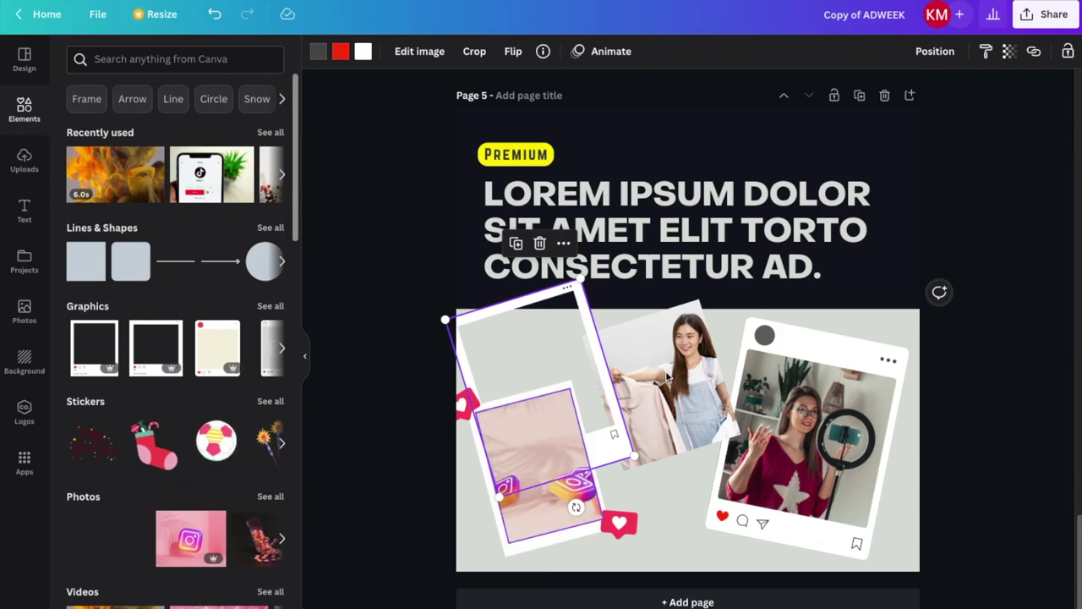
left_click_drag(668, 376, 672, 374)
left_click_drag(711, 326, 706, 321)
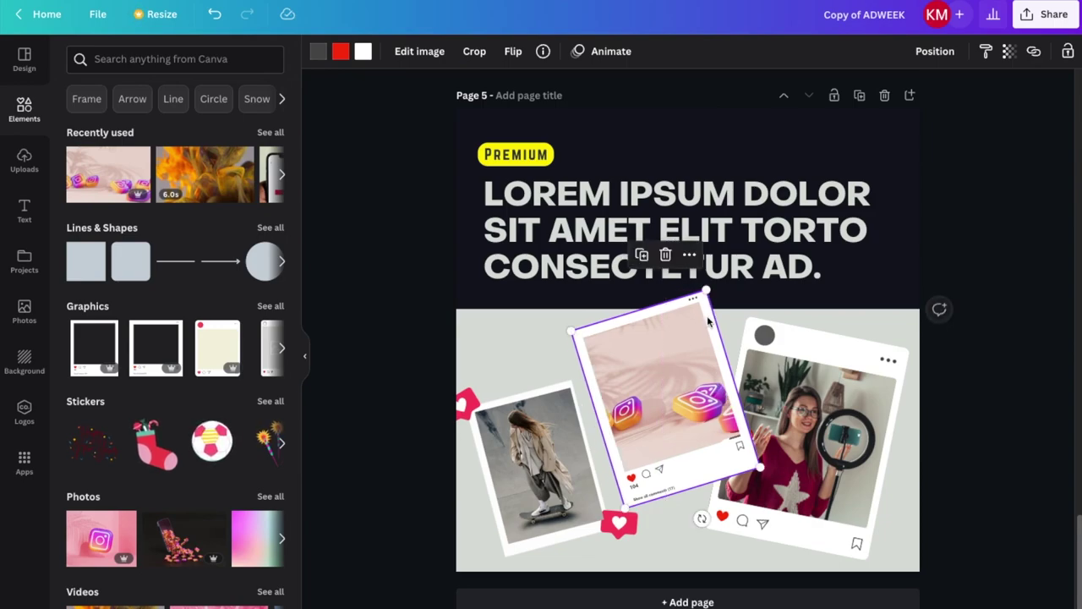
key("ctrl+z")
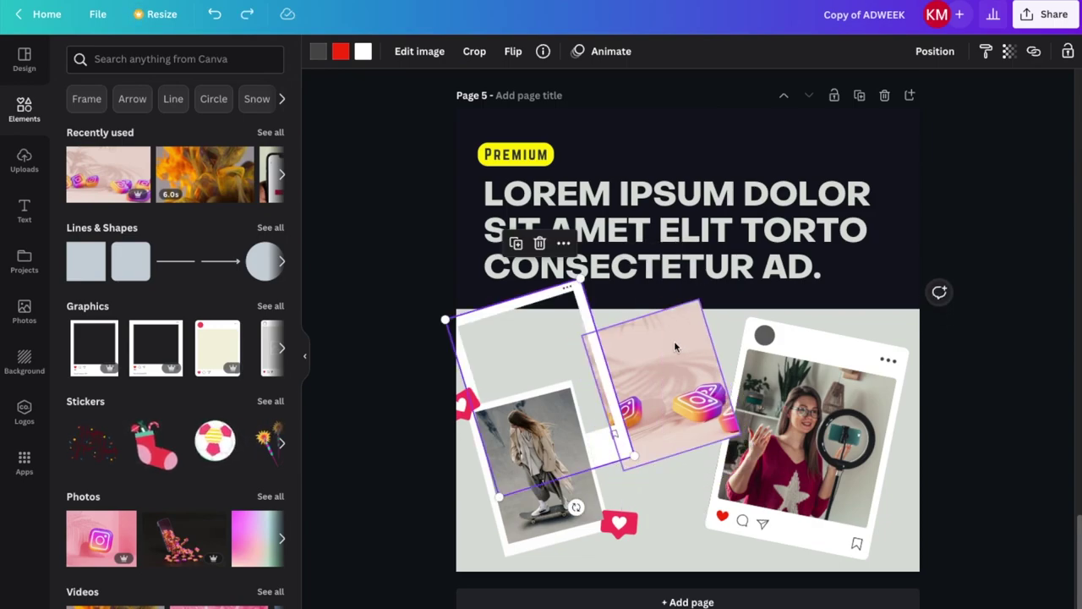
left_click(675, 346)
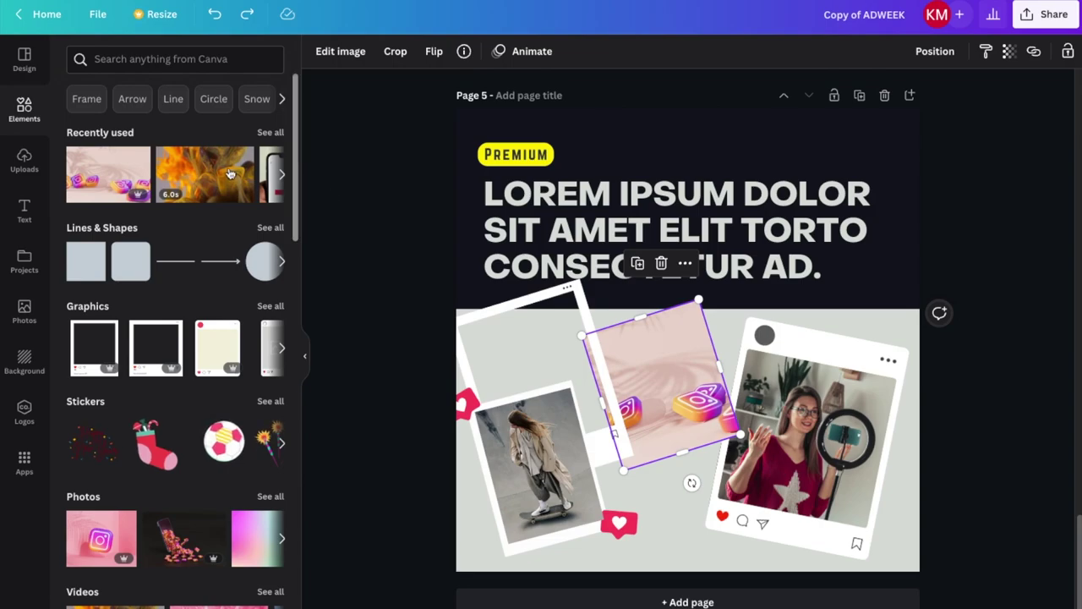
mouse_move(203, 173)
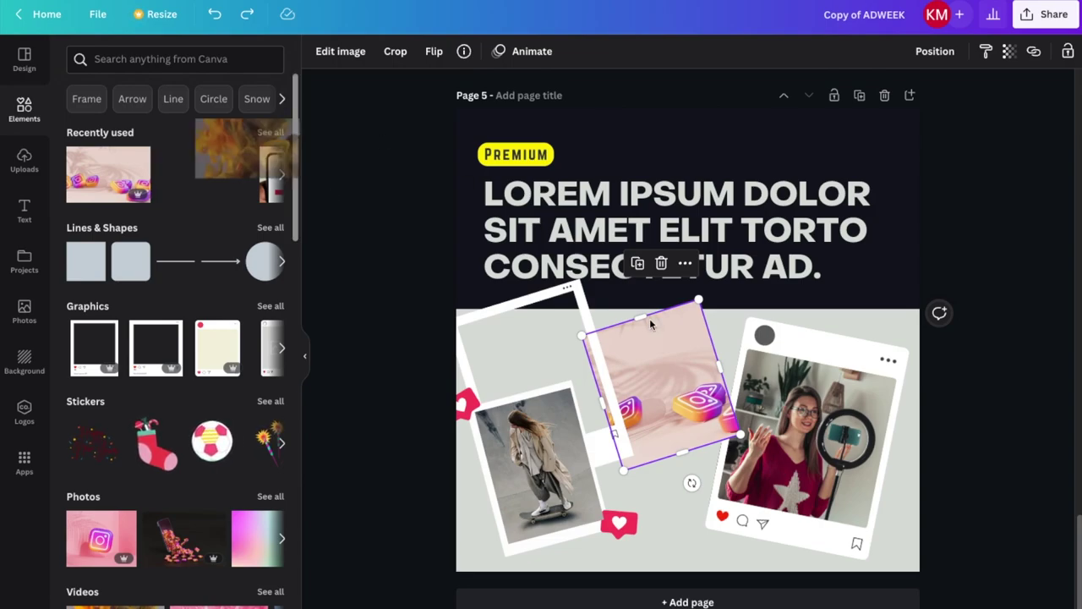
left_click_drag(236, 165, 655, 348)
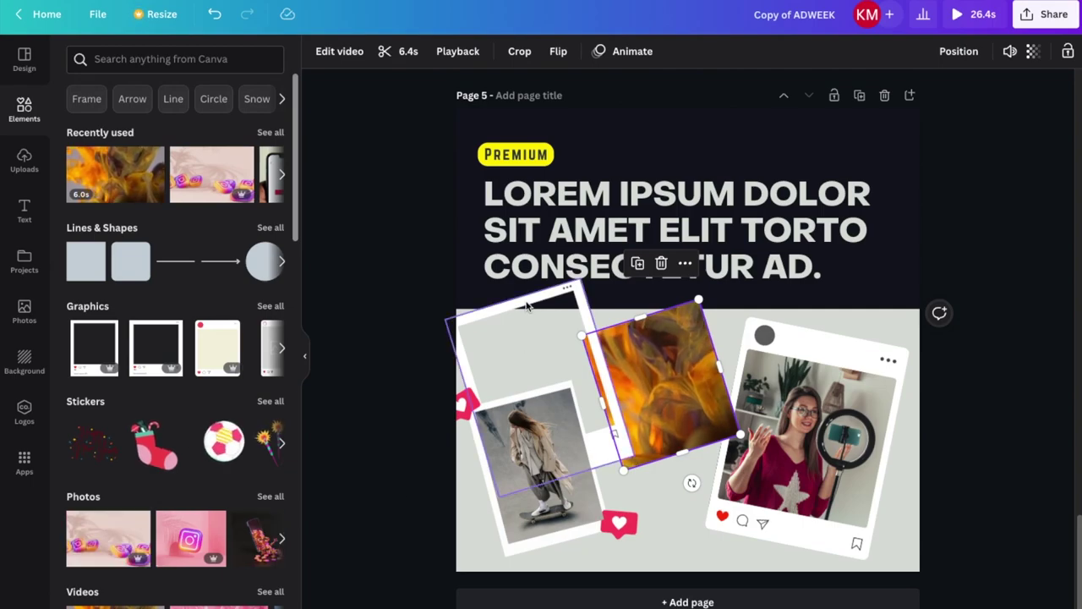
left_click_drag(659, 363, 659, 307)
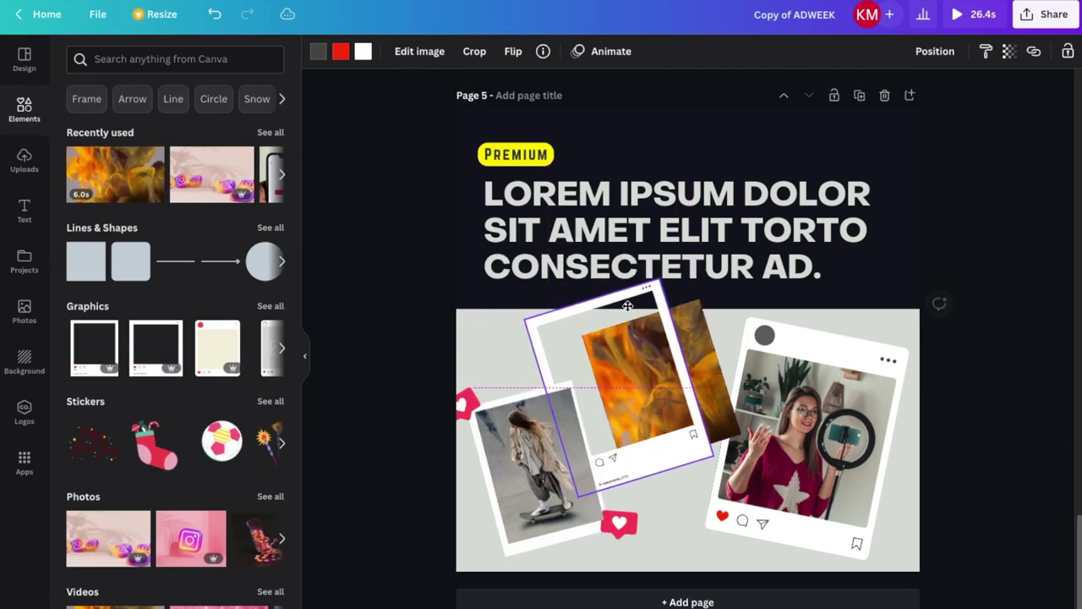
Swap the right card's woman photo for the pink water-drop video and move it back right.
left_click(668, 316)
left_click(812, 398)
left_click_drag(803, 565, 705, 568)
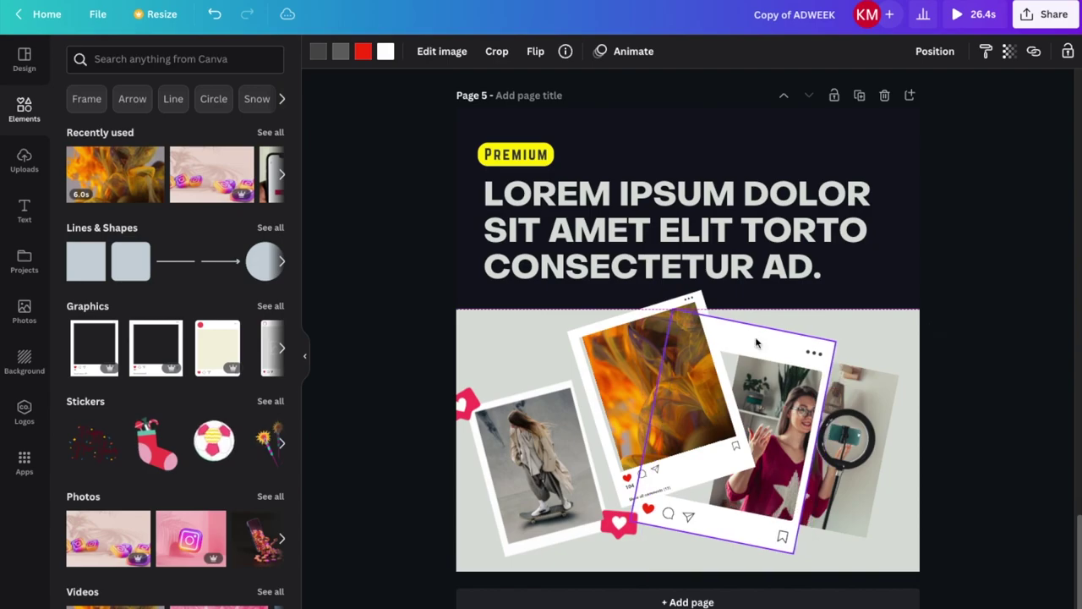
left_click_drag(218, 606, 845, 423)
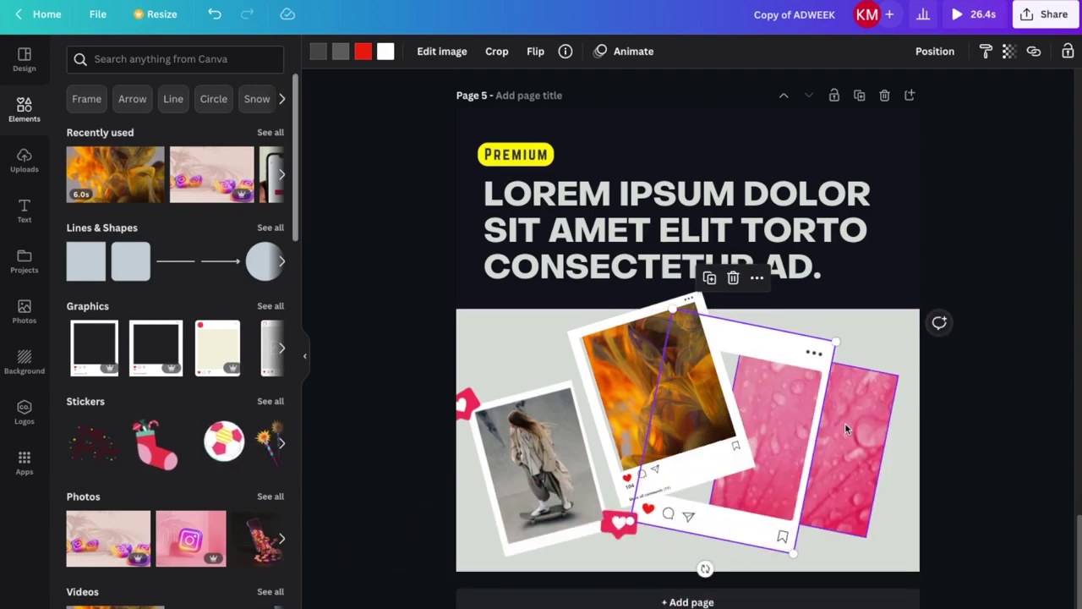
left_click_drag(751, 345, 809, 345)
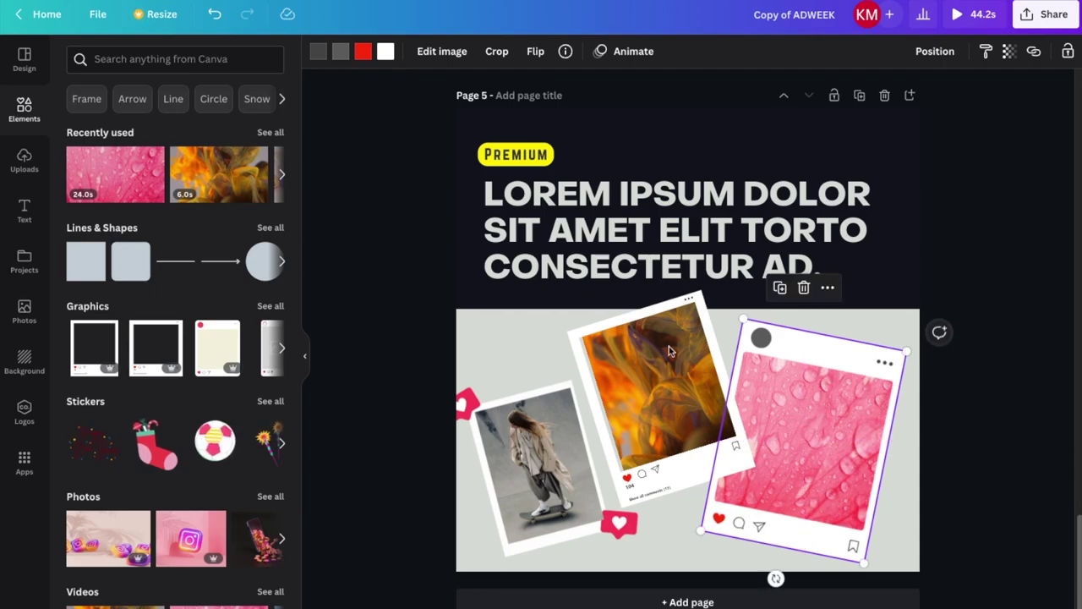
Nudge the middle fire-video card slightly right, then bring up the sharing options.
left_click(712, 341)
left_click_drag(713, 341, 718, 341)
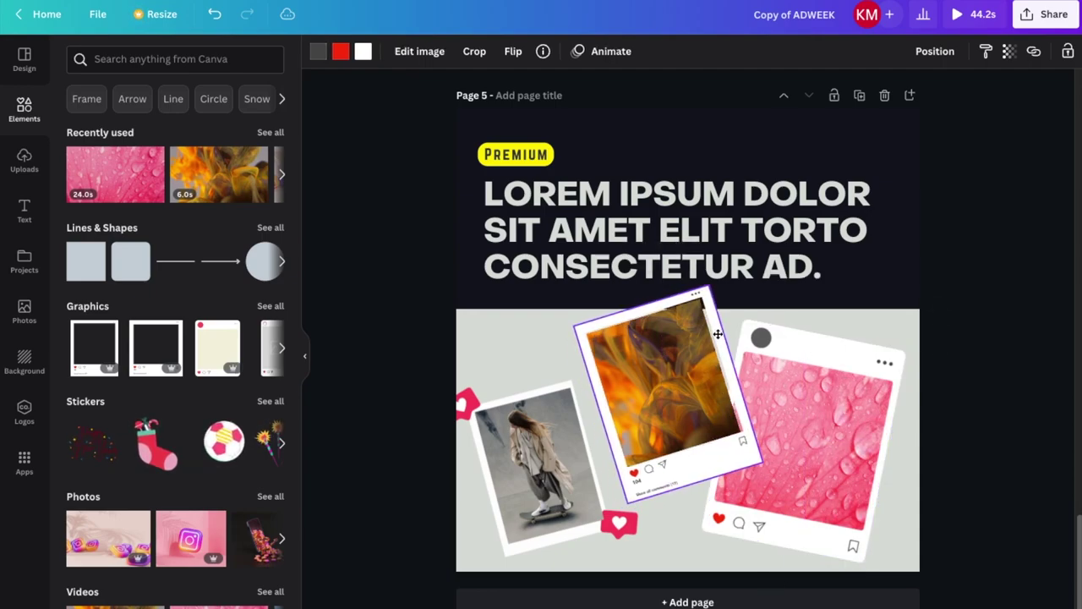
left_click(959, 280)
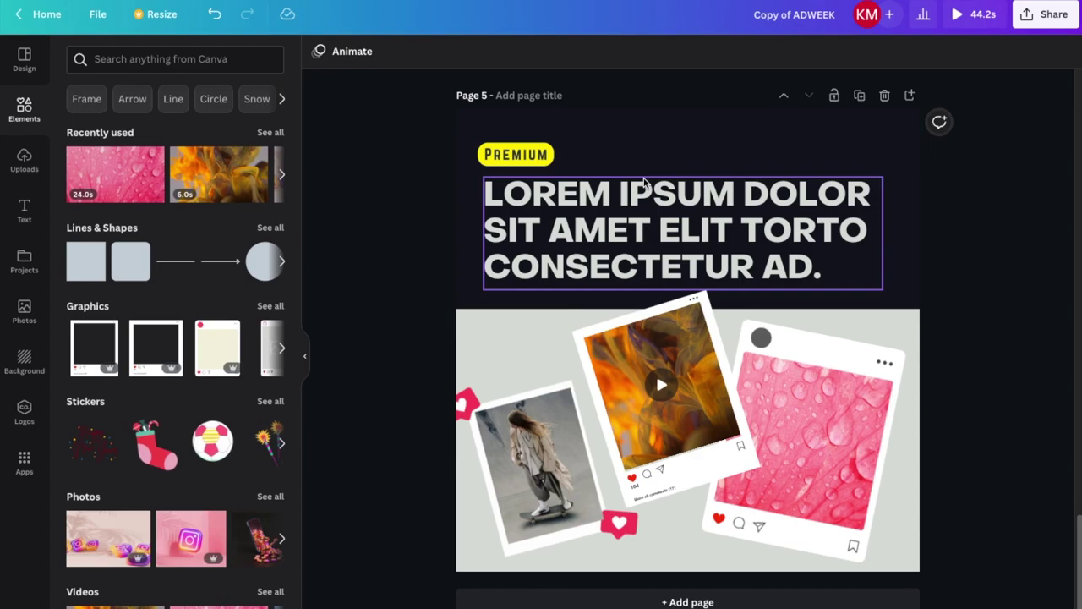
left_click(1049, 15)
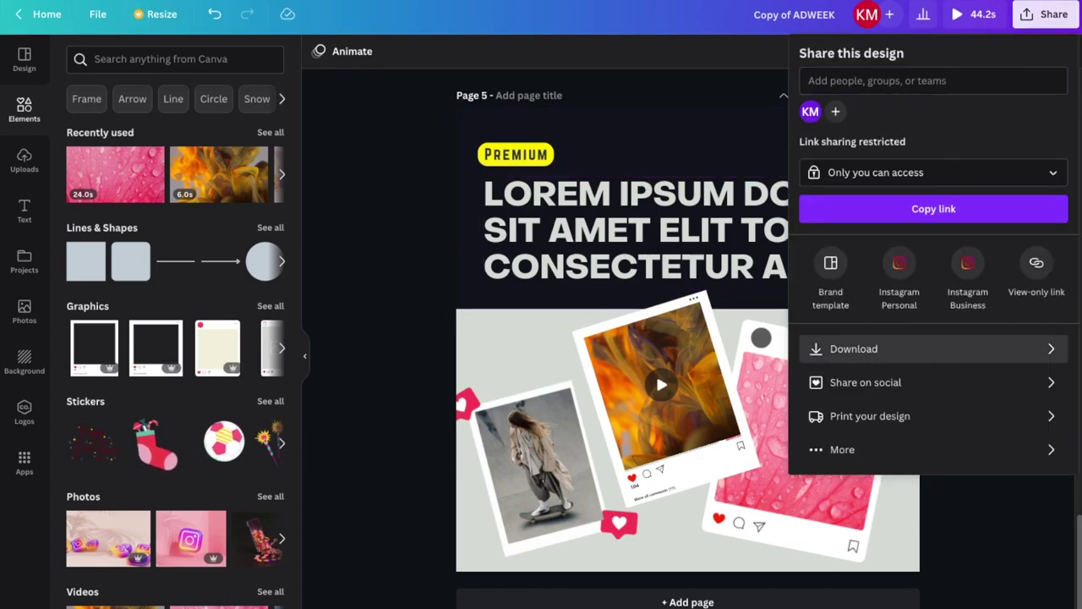
Open the Download options, showing MP4 Video for all five pages.
left_click(944, 355)
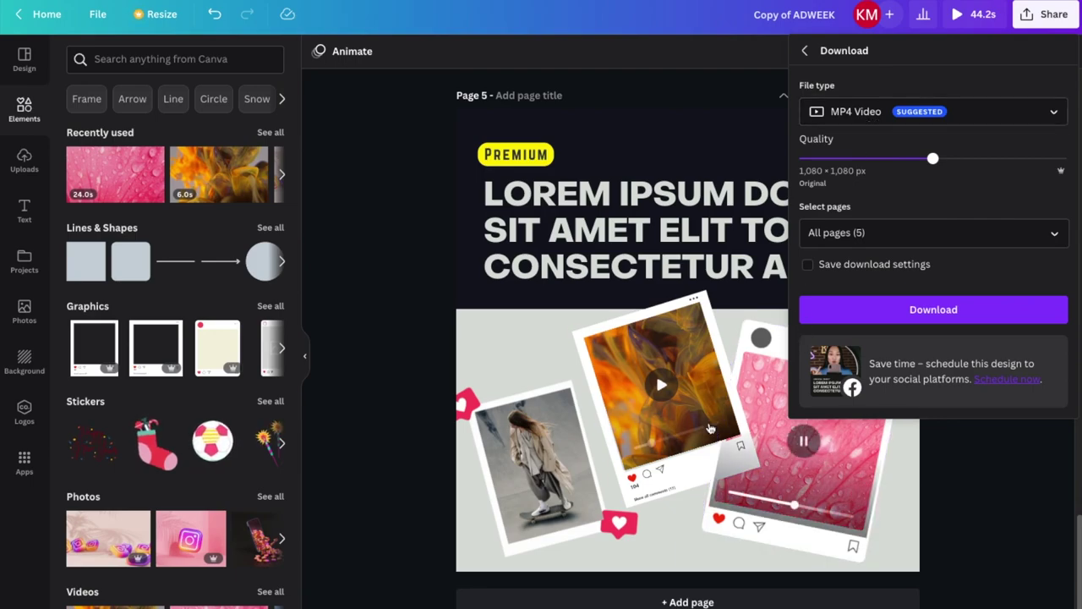